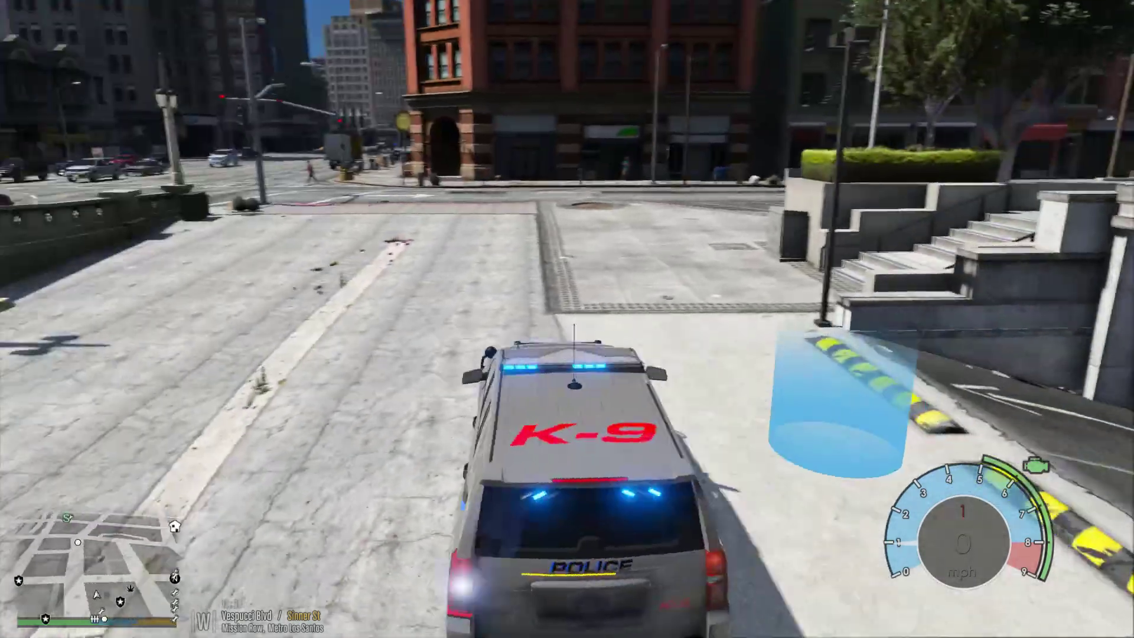
# - Drive the K-9 SUV left onto Sinner St, then right onto Atlee St, stopping behind the brown SUV
pyautogui.press('w')
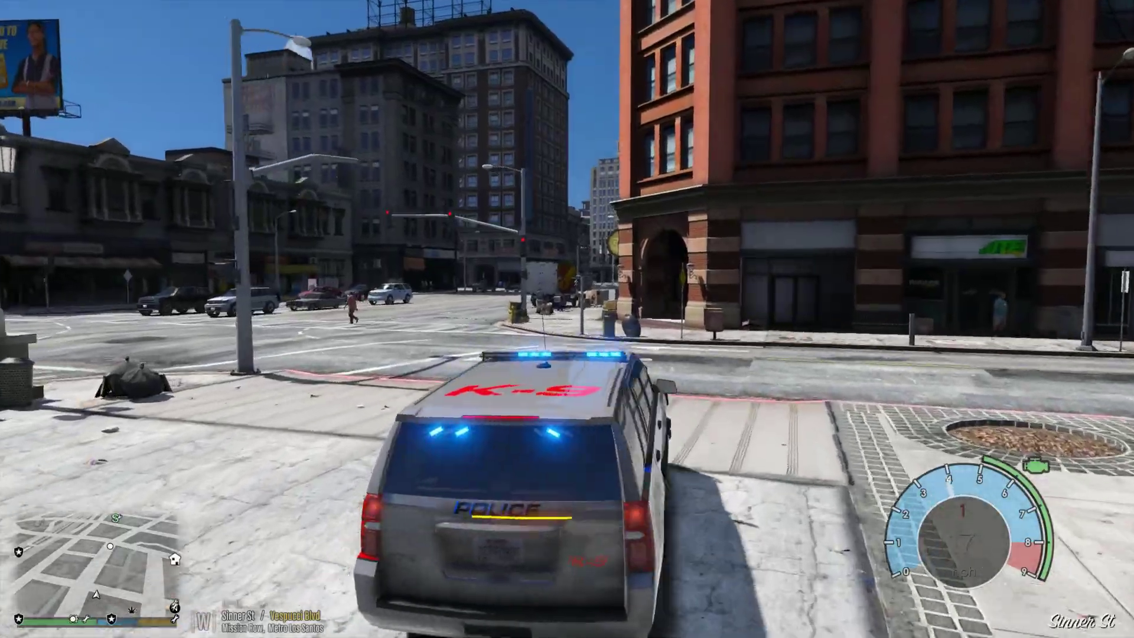
pyautogui.press('a')
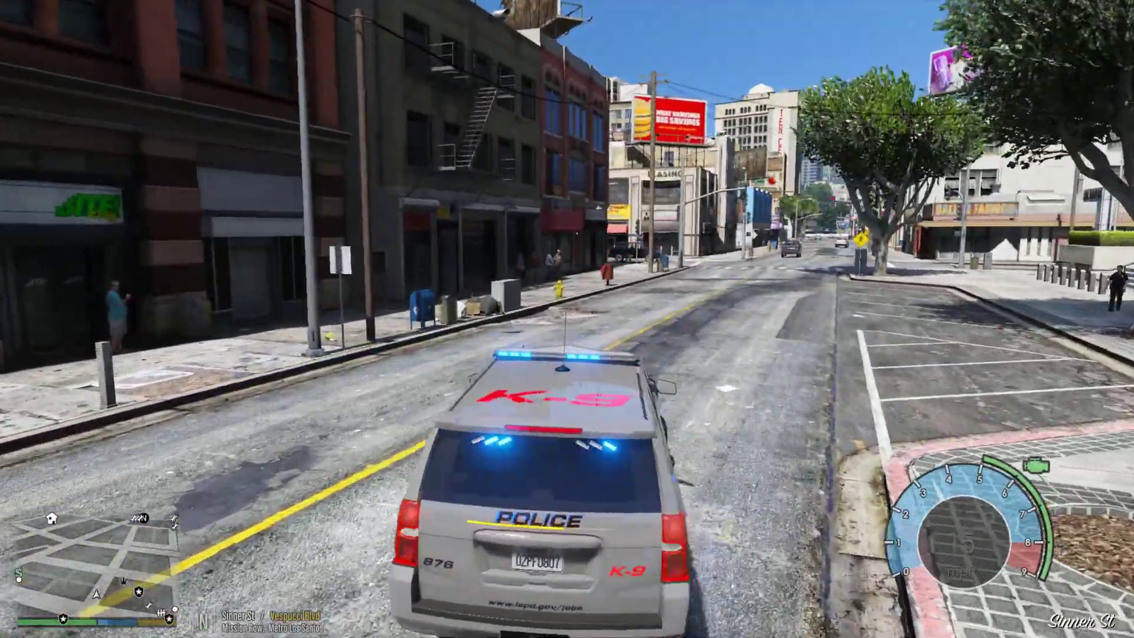
pyautogui.press('w')
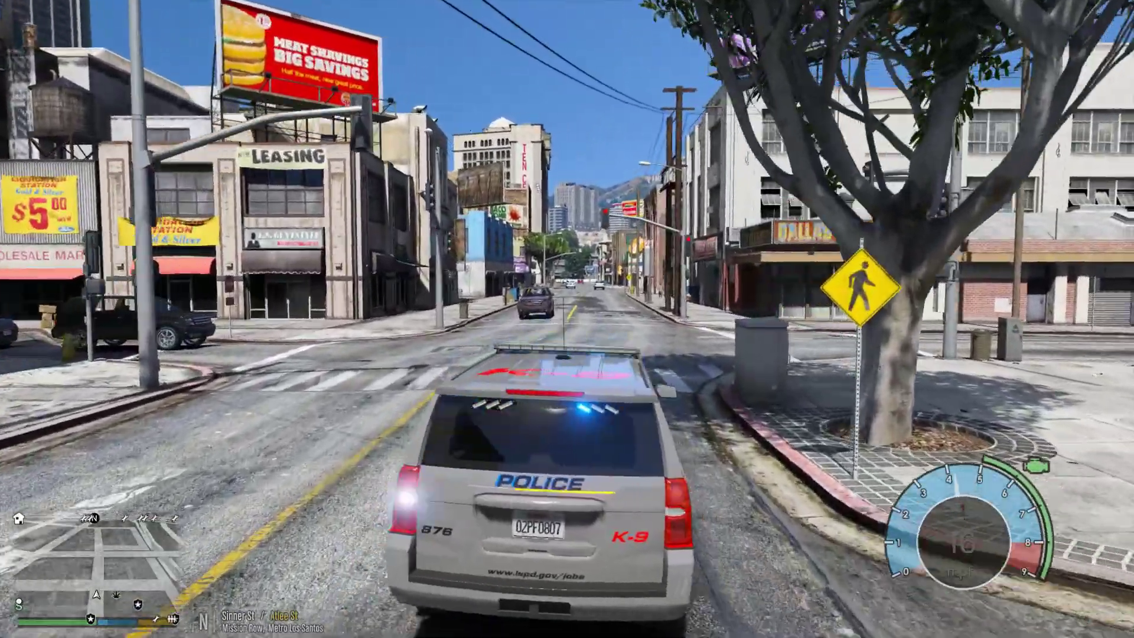
pyautogui.press('d')
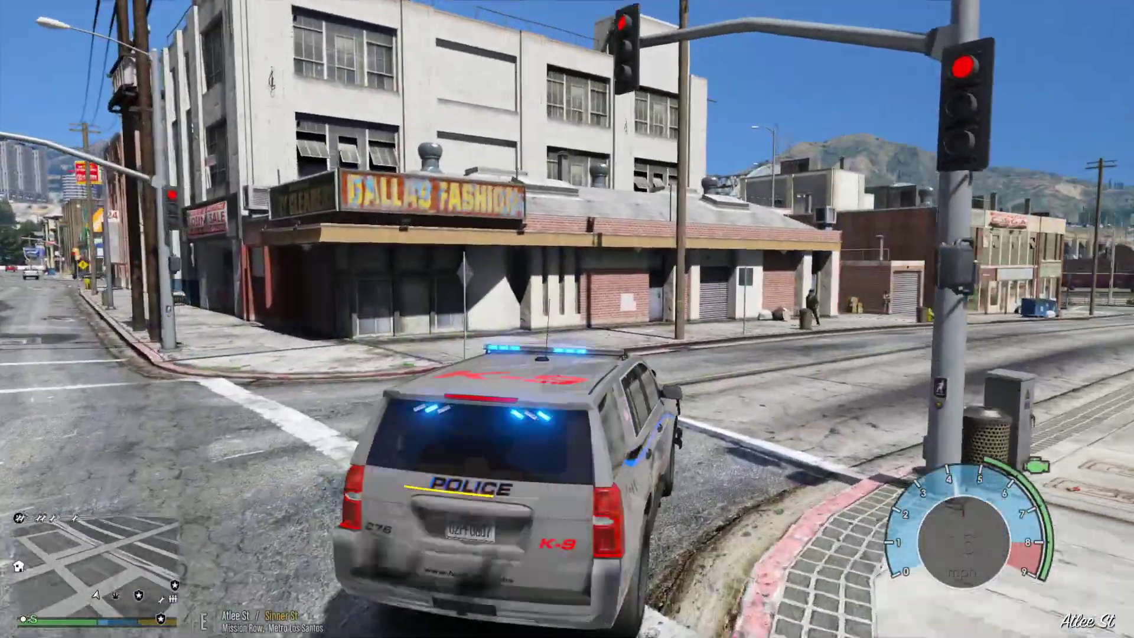
pyautogui.press('w')
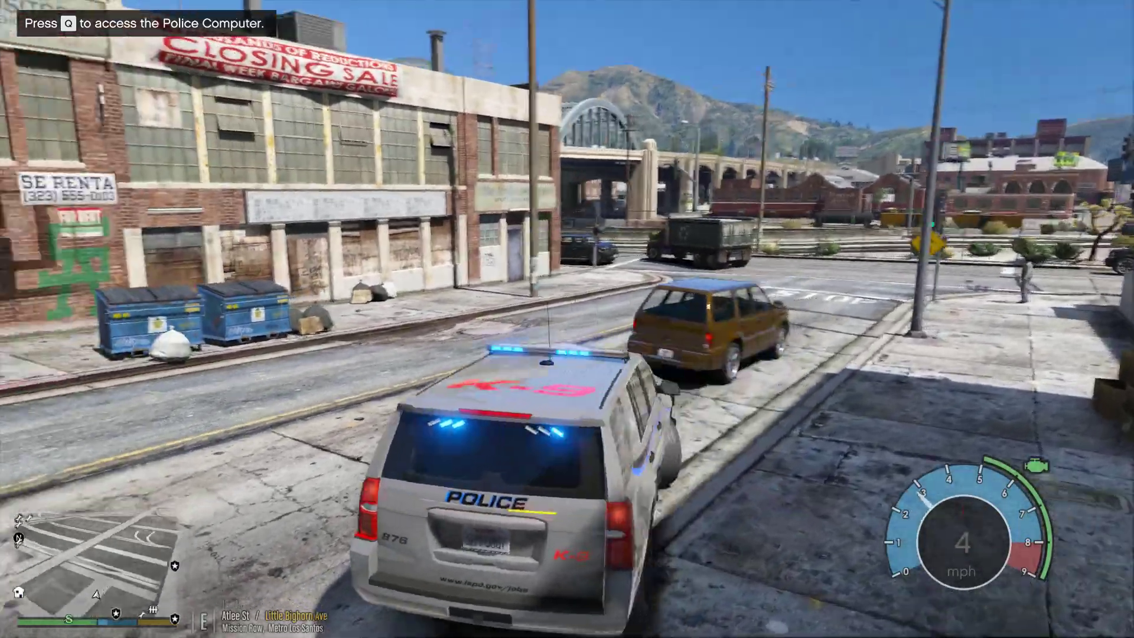
# - Steer right past the brown SUV and drive toward the bridge, passing the box truck
pyautogui.press('w')
pyautogui.press('d')
pyautogui.press('w')
pyautogui.press('d')
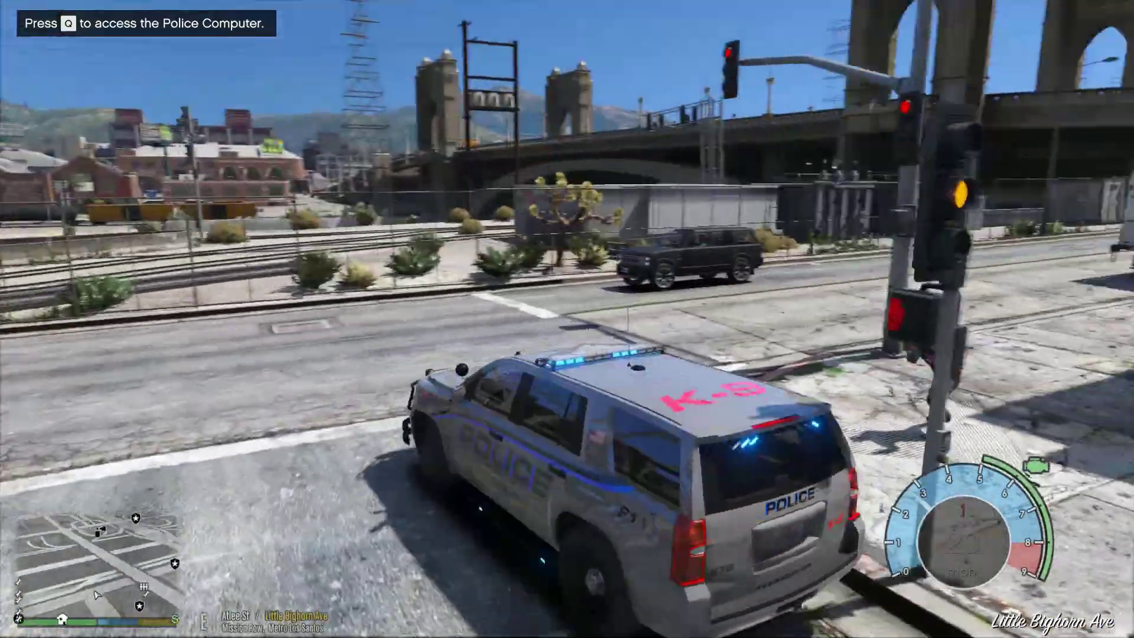
pyautogui.press('w')
pyautogui.press('a')
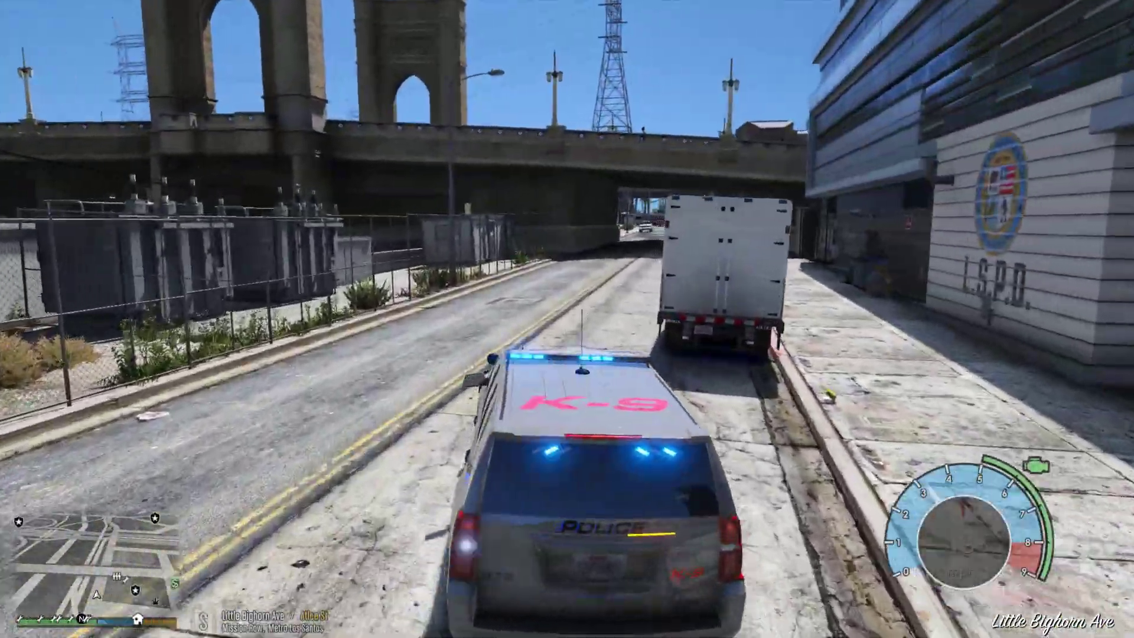
pyautogui.press('w')
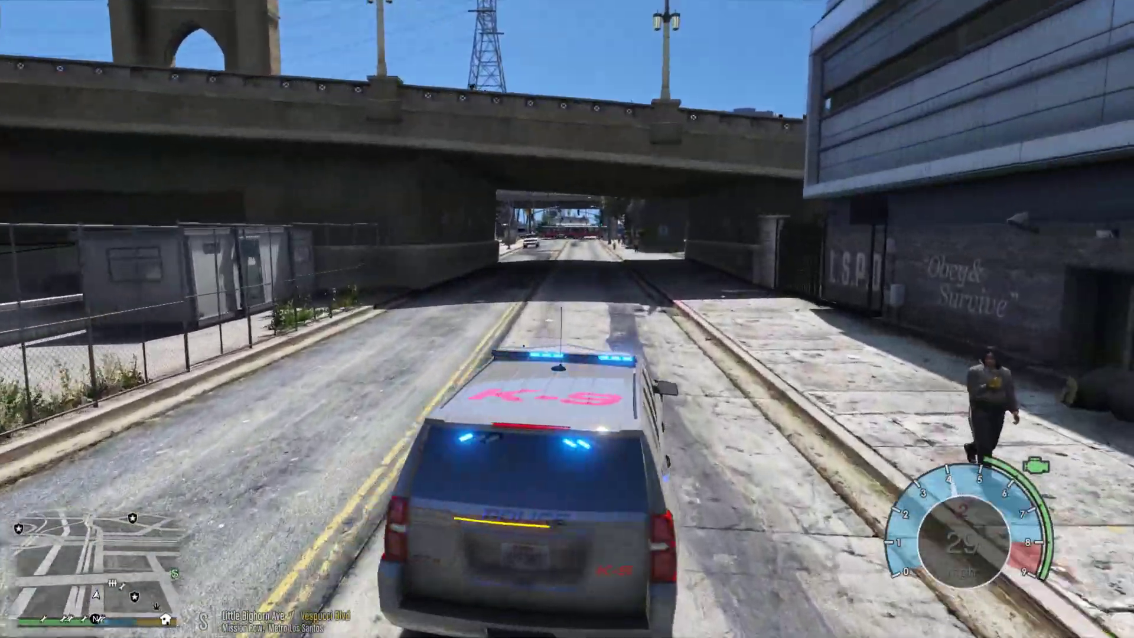
# - Pull onto the sidewalk under the bridge, brake to a stop, and switch on the emergency lights
pyautogui.press('w')
pyautogui.press('d')
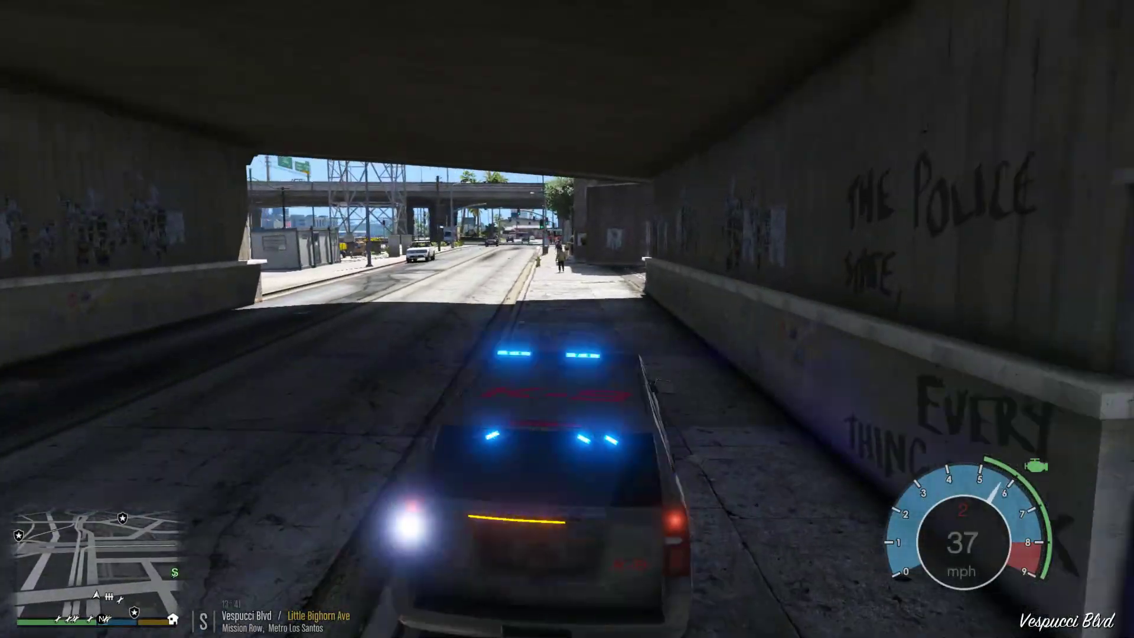
pyautogui.press('s')
pyautogui.press('s')
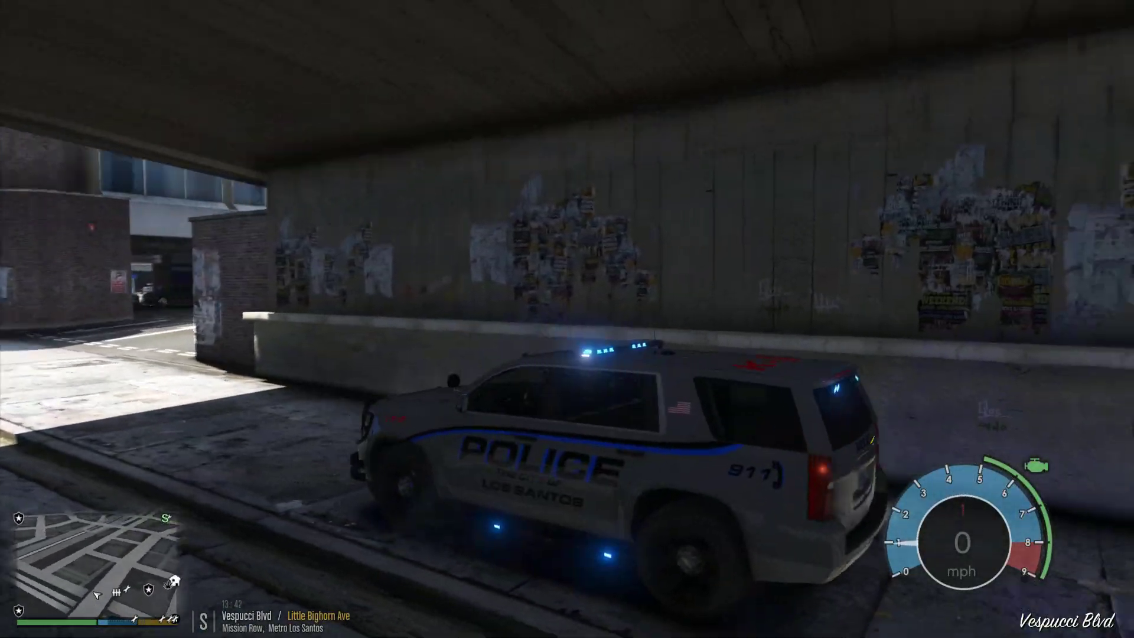
pyautogui.press('e')
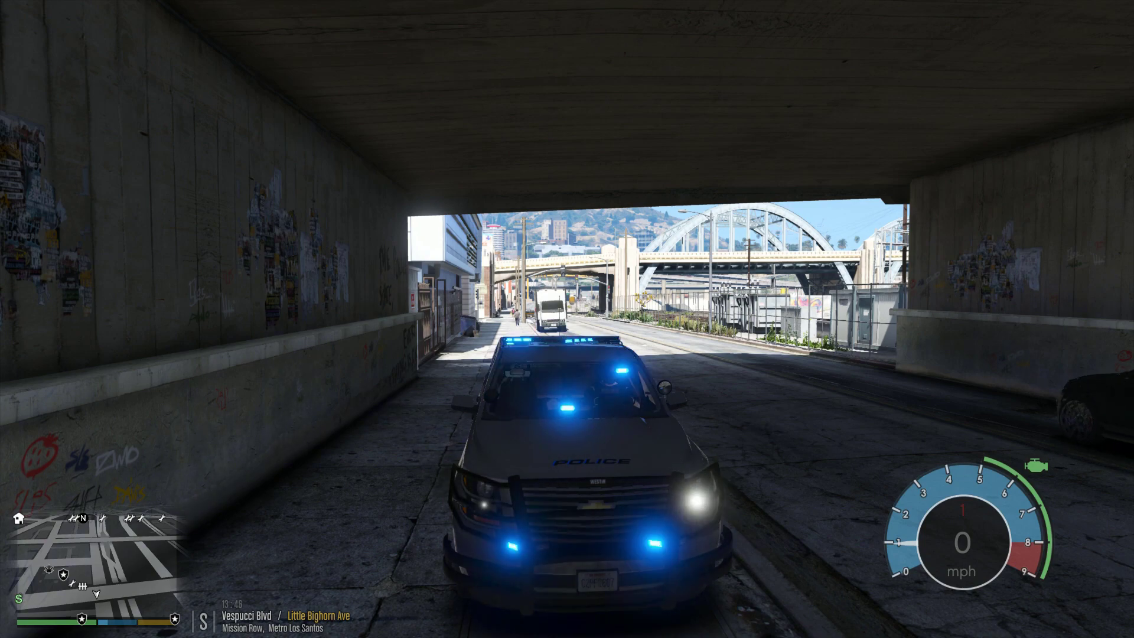
# - Toggle the RAGE console with F4, then exit the game via the pause menu's GAME tab
pyautogui.press('F4')
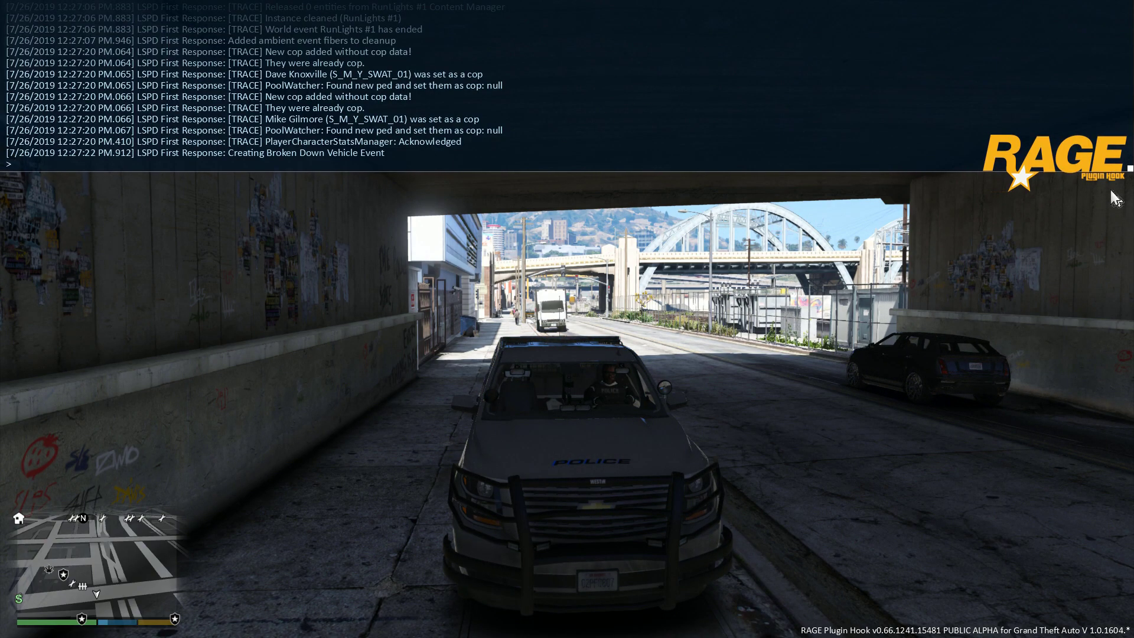
pyautogui.press('F4')
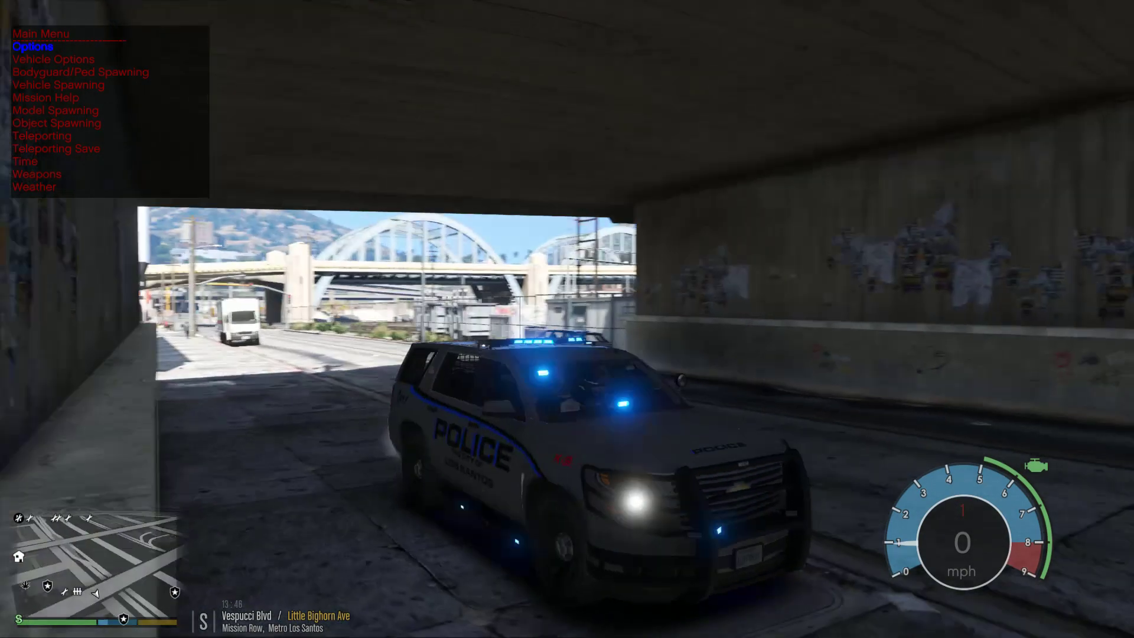
pyautogui.press('Escape')
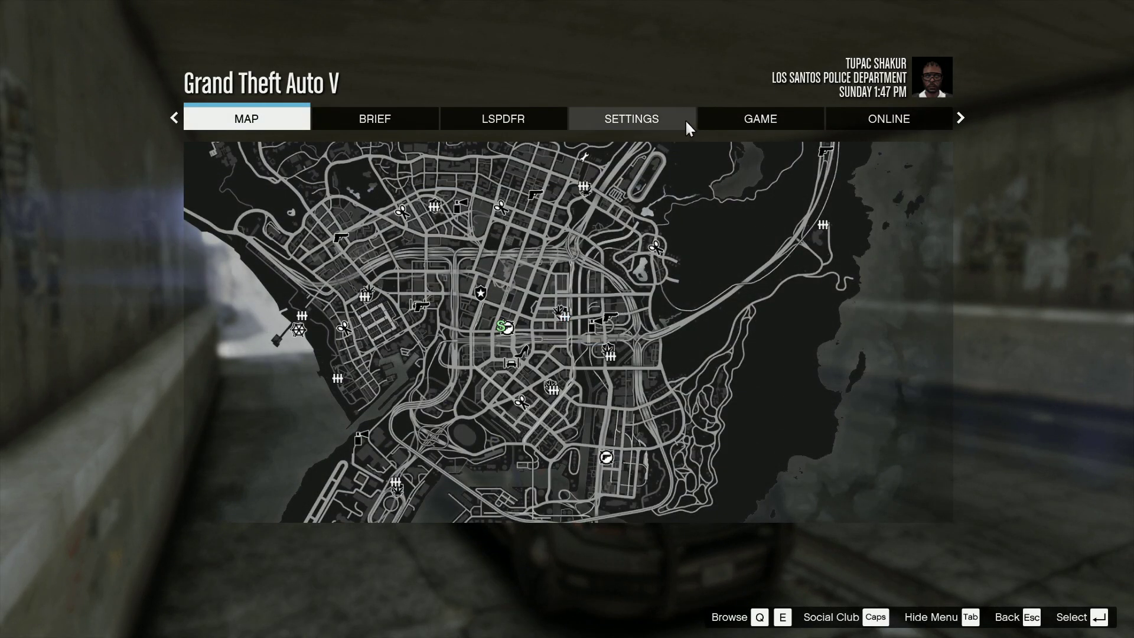
pyautogui.click(735, 120)
pyautogui.click(320, 254)
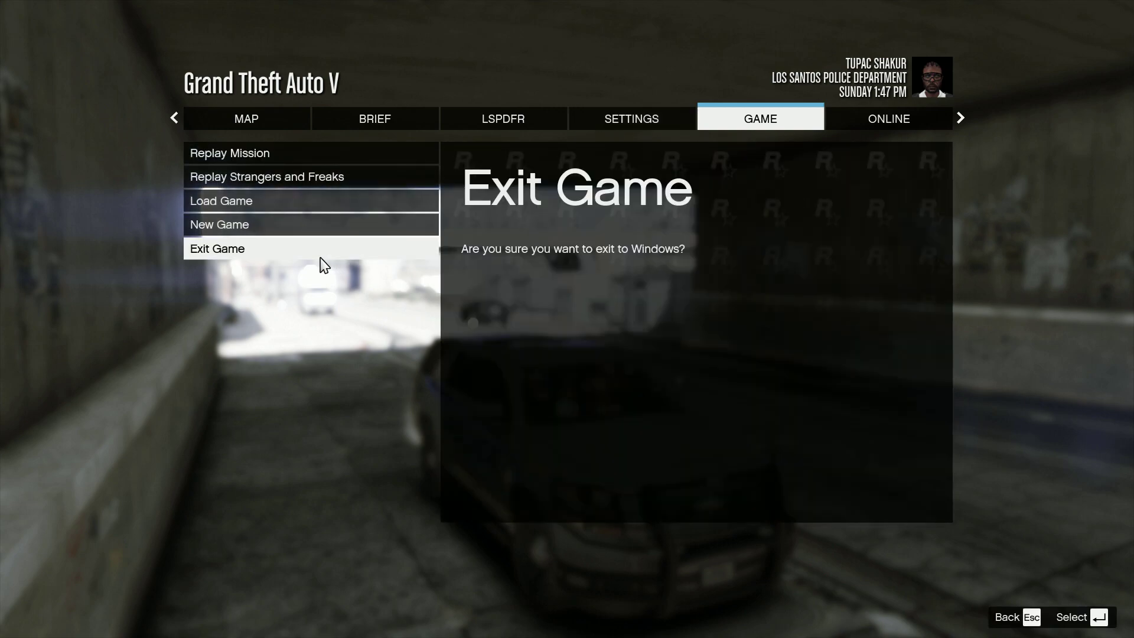
pyautogui.click(323, 251)
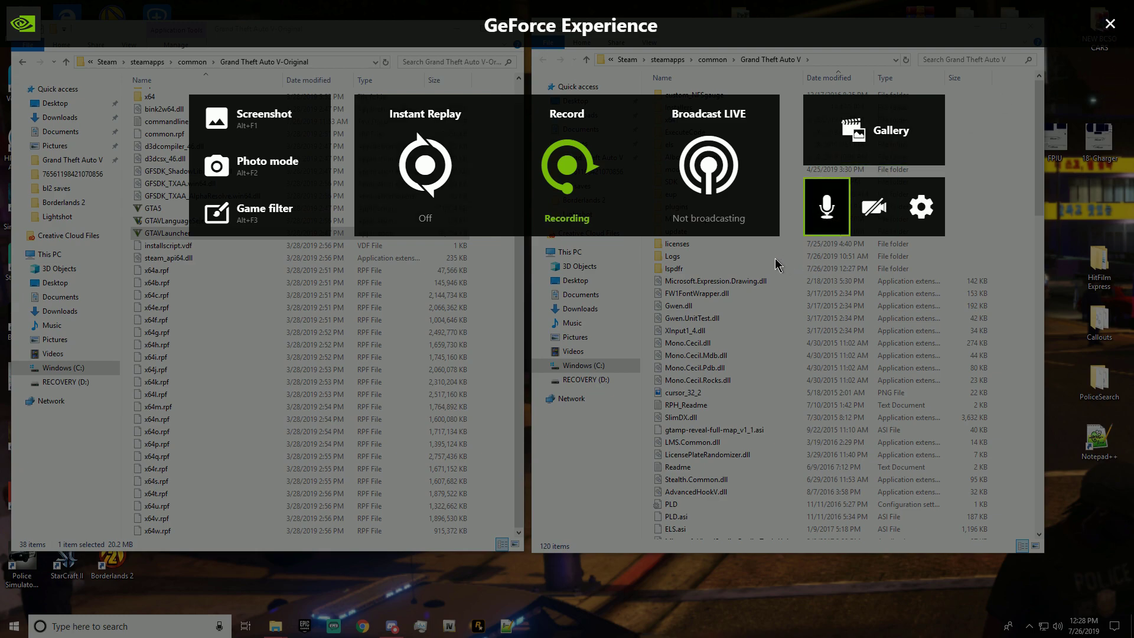
pyautogui.click(1110, 25)
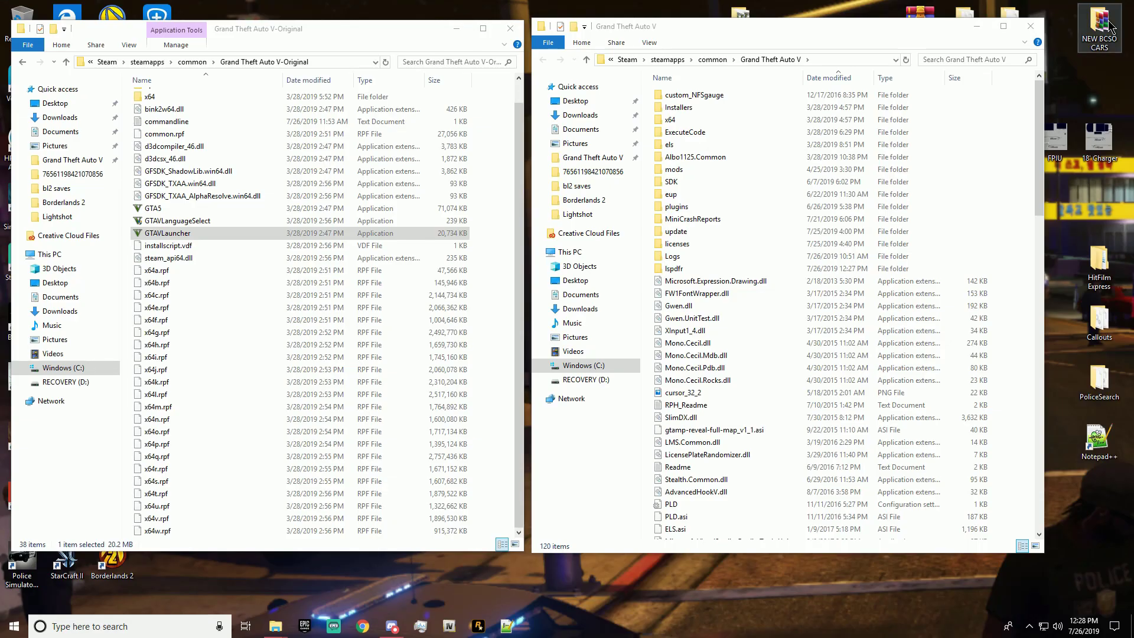
pyautogui.scroll(-1, 792, 459)
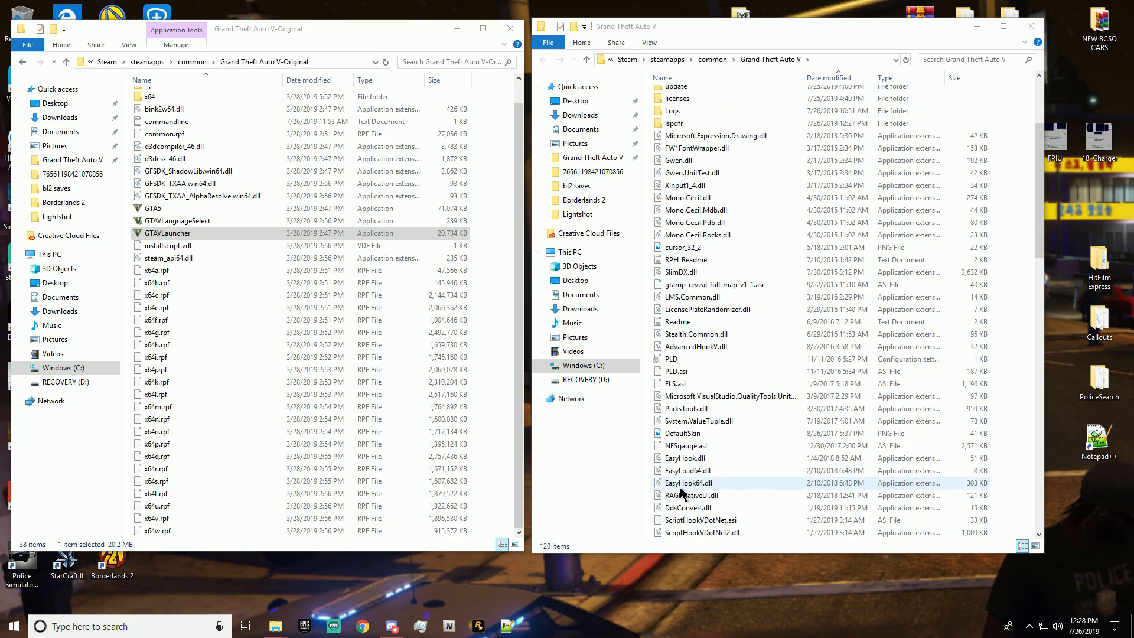
pyautogui.scroll(1, 801, 325)
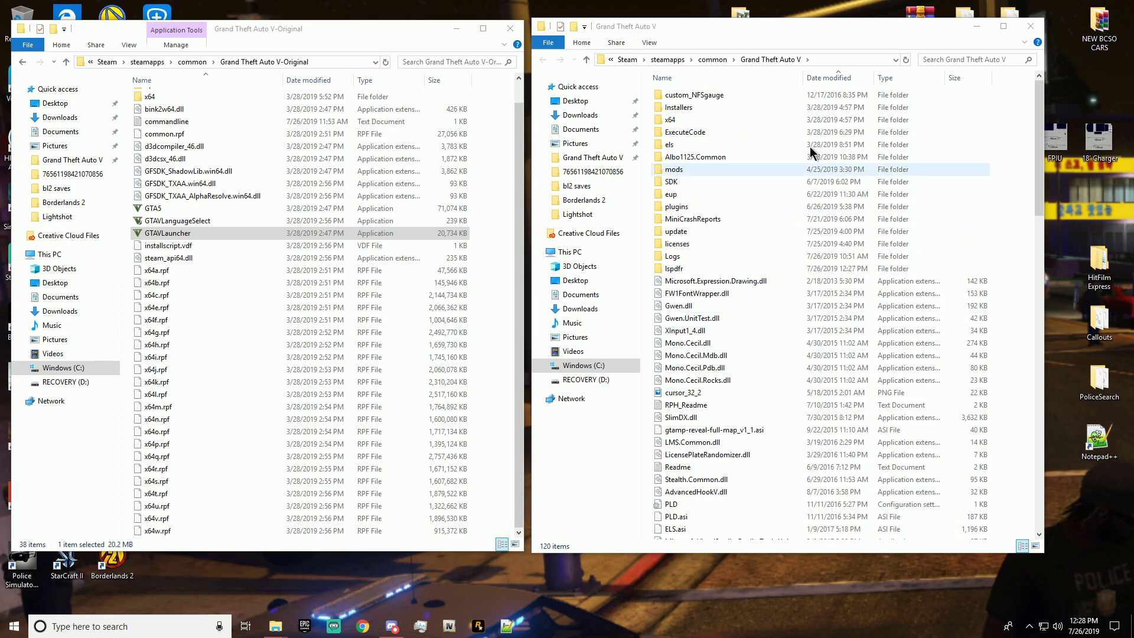
pyautogui.scroll(-7, 821, 349)
pyautogui.scroll(-14, 826, 367)
pyautogui.scroll(12, 812, 367)
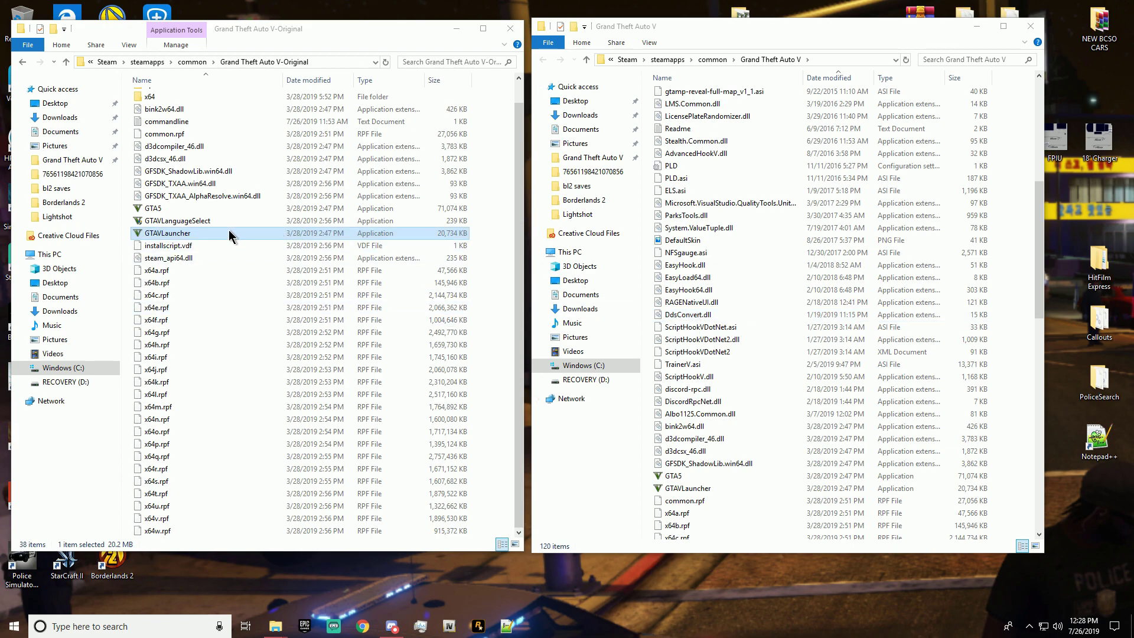
# - Check the Original folder GTAVLauncher's Details, showing file version 1.0.1604.0
pyautogui.hotkey('alt', 'Tab')
pyautogui.click(209, 230)
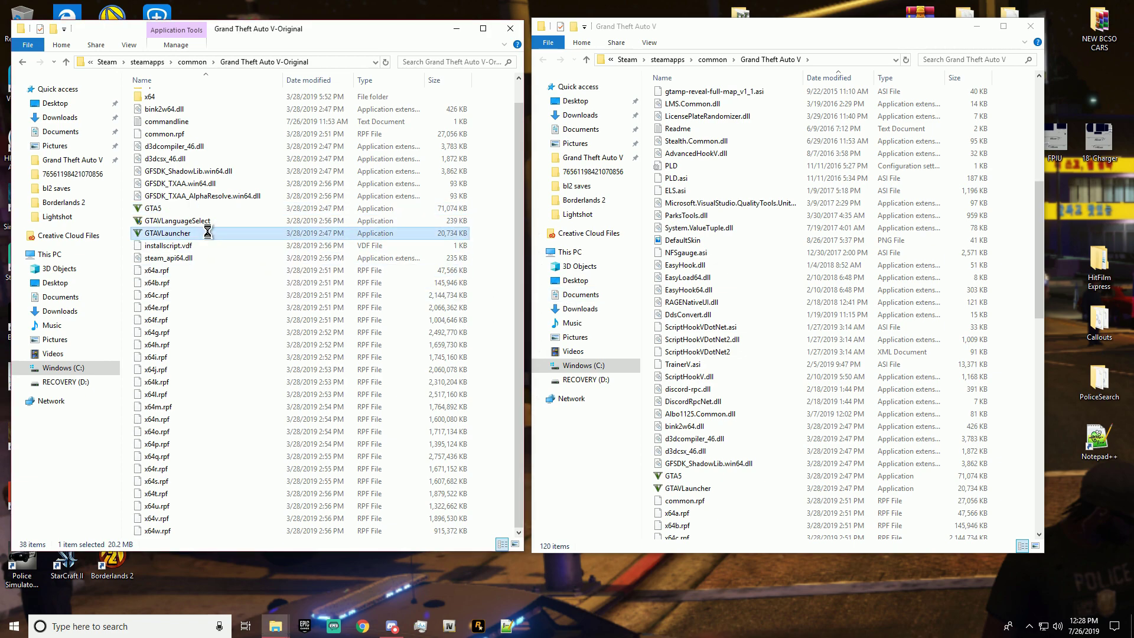
pyautogui.hotkey('shift', 'F10')
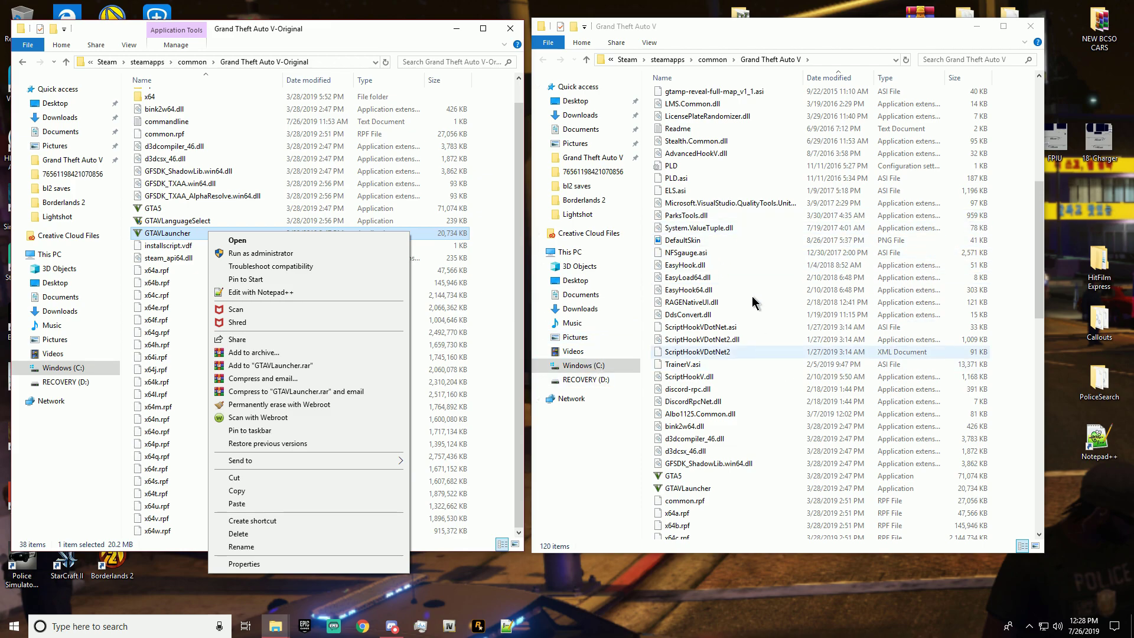
pyautogui.click(283, 564)
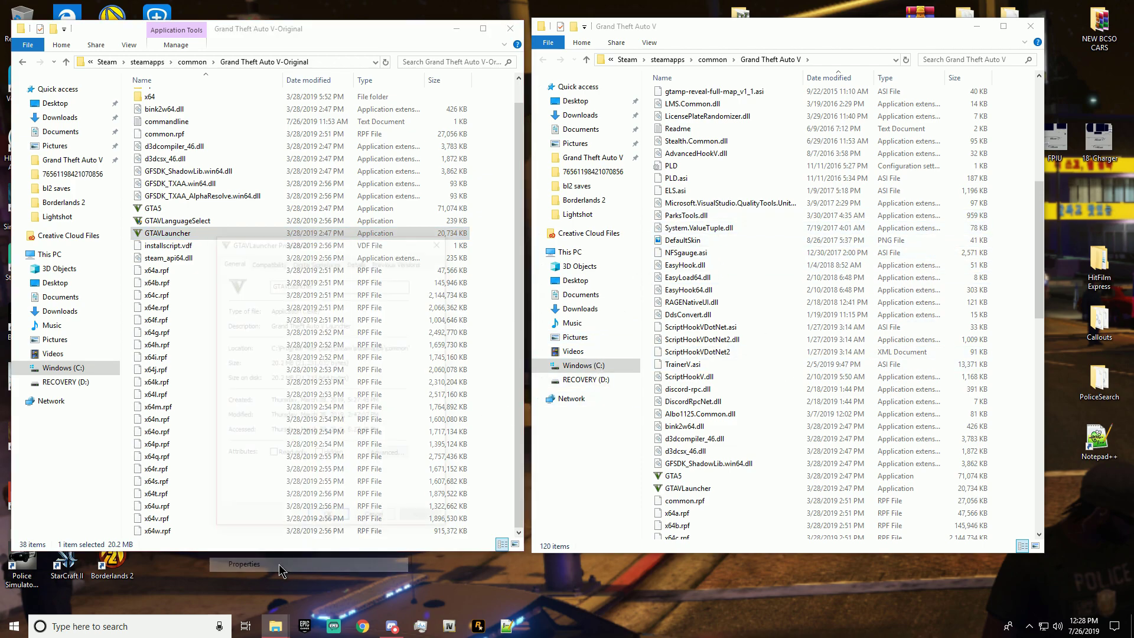
pyautogui.click(354, 261)
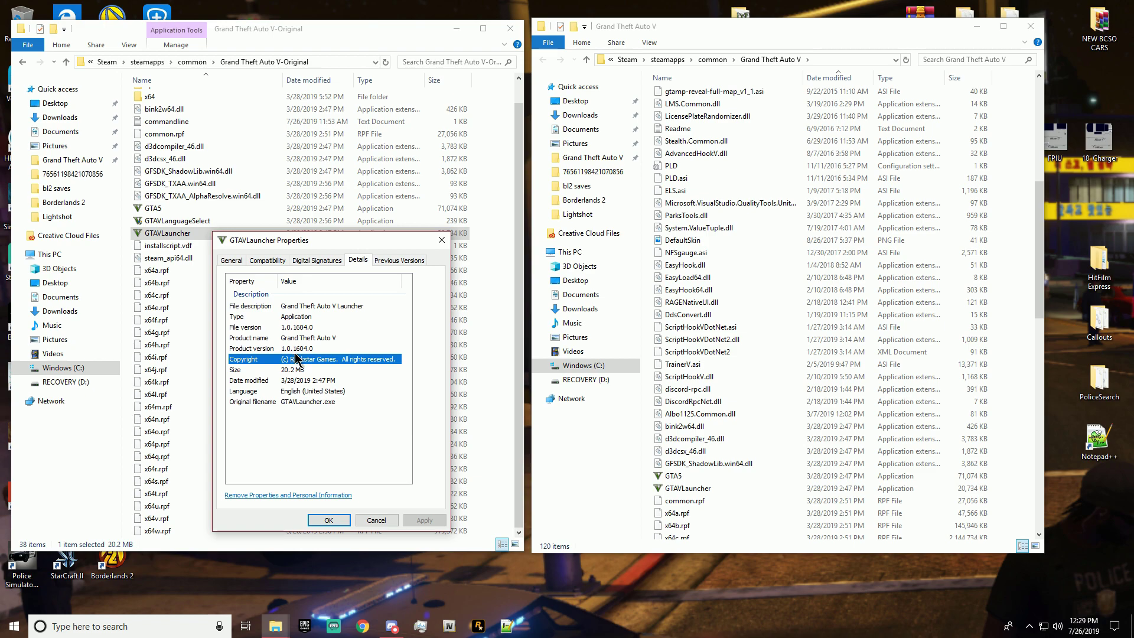
# - Close the Properties dialog and add GTA5 to the GTAVLauncher selection in the Original folder
pyautogui.click(442, 241)
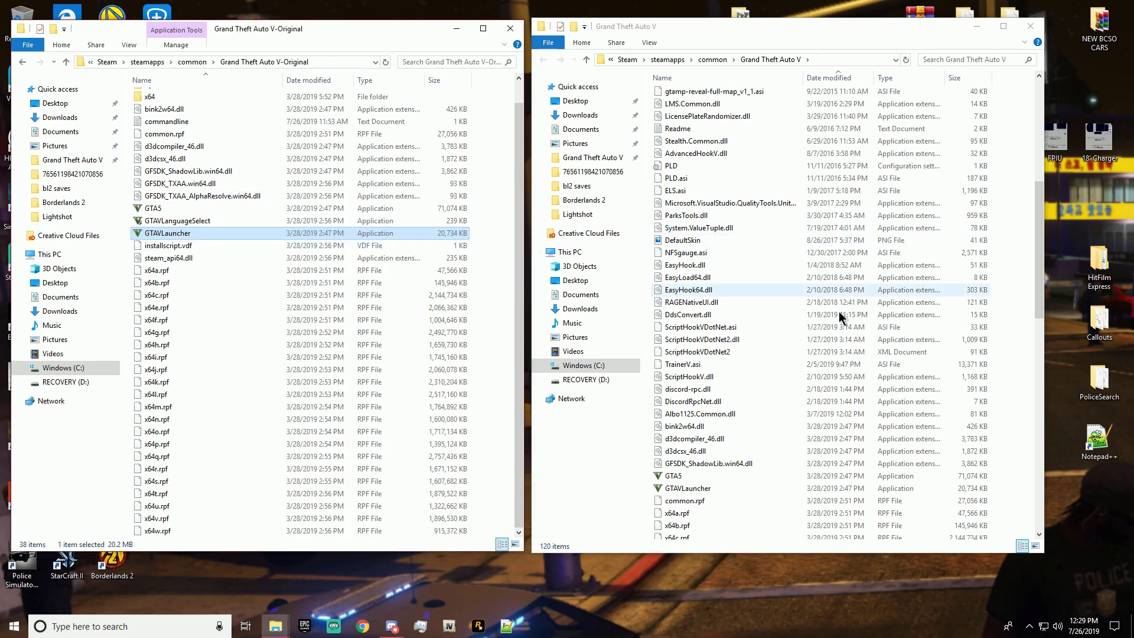
pyautogui.scroll(-1, 841, 321)
pyautogui.scroll(-6, 842, 321)
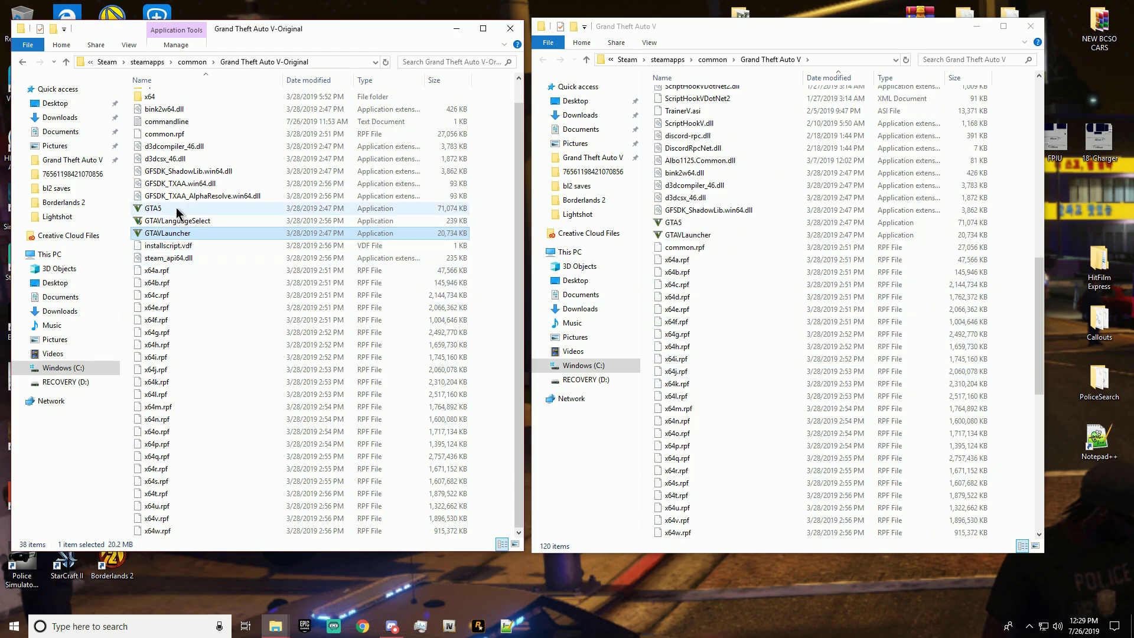
pyautogui.keyDown('ctrl'); pyautogui.click(274, 211); pyautogui.keyUp('ctrl')
# - Confirm the main folder's GTAVLauncher is product version 1.0.1604.0, then cancel its Properties
pyautogui.scroll(8, 767, 265)
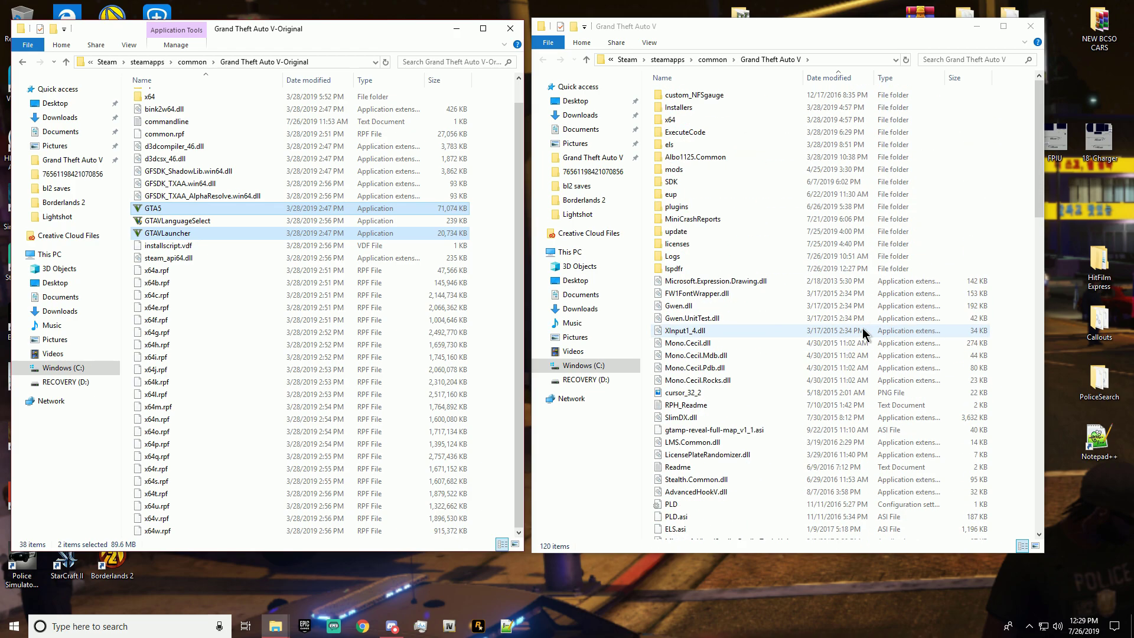
pyautogui.scroll(-12, 813, 286)
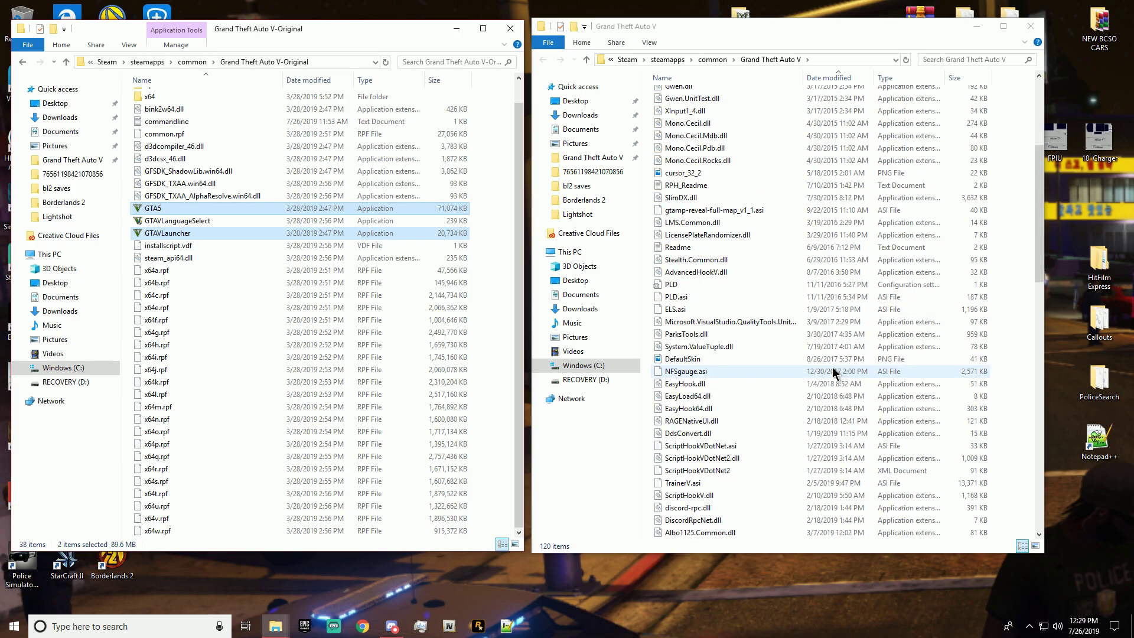
pyautogui.scroll(-1, 736, 189)
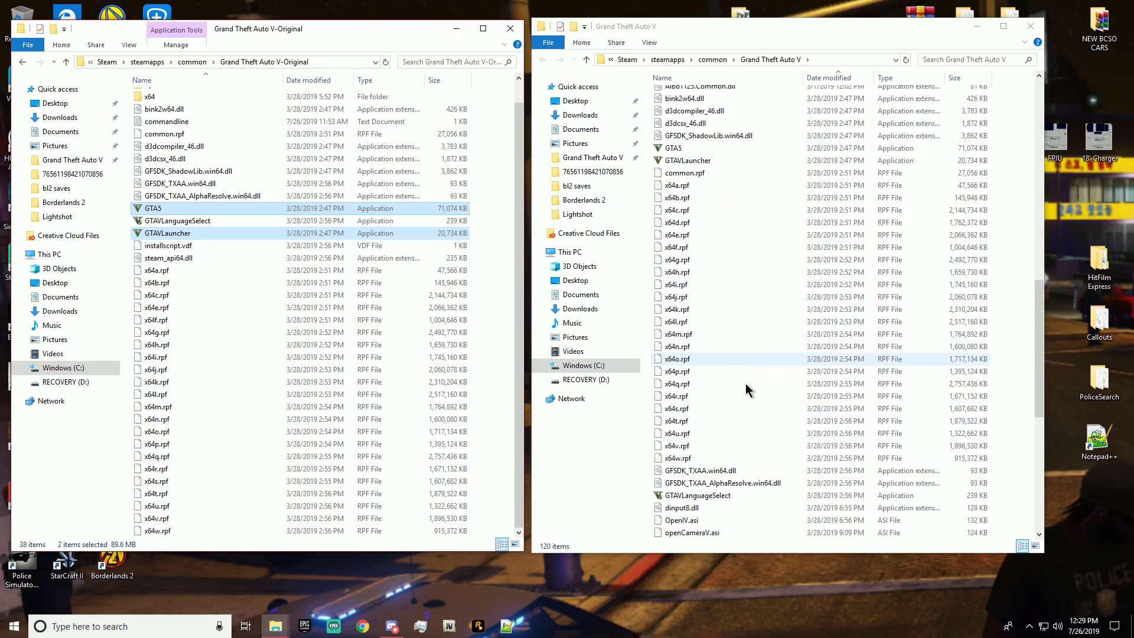
pyautogui.scroll(-1, 732, 321)
pyautogui.click(713, 267)
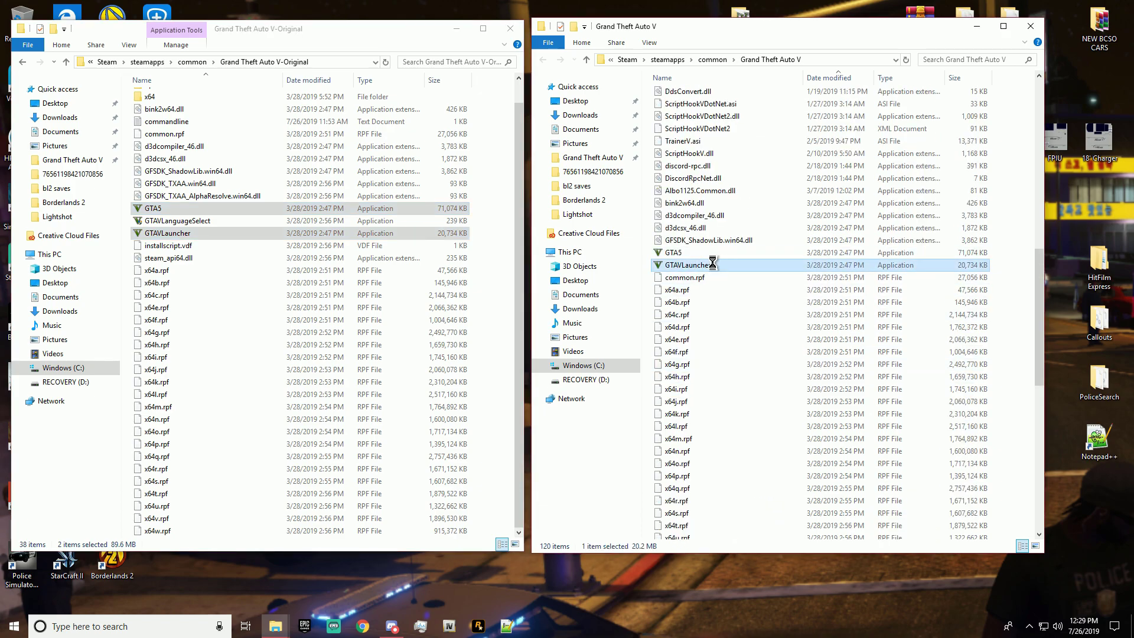
pyautogui.rightClick(712, 264)
pyautogui.click(755, 599)
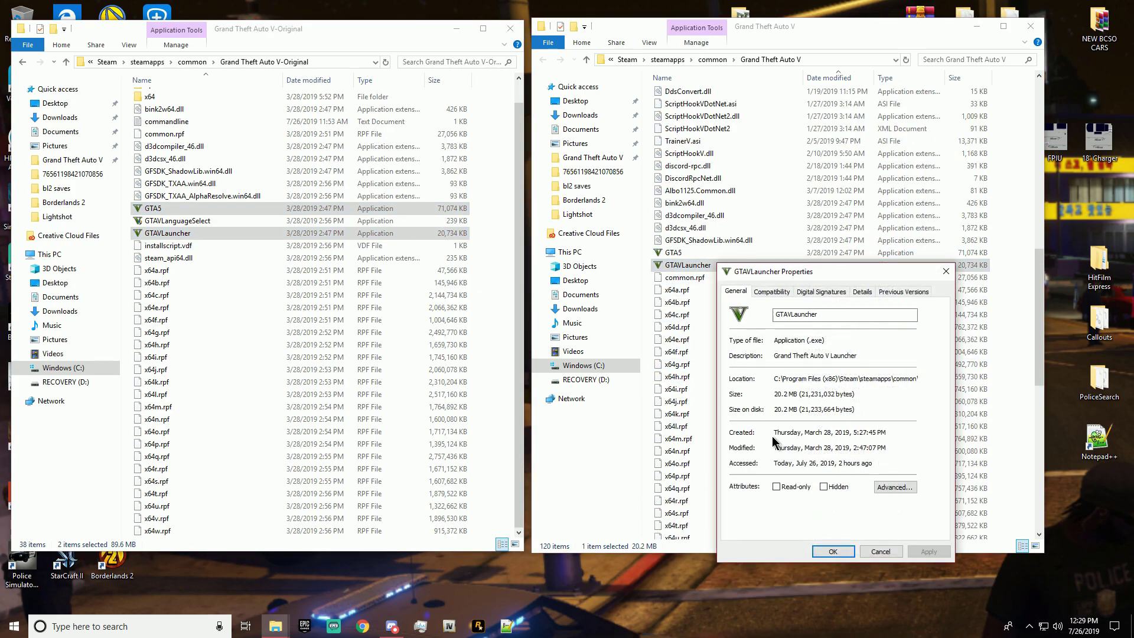
pyautogui.click(870, 292)
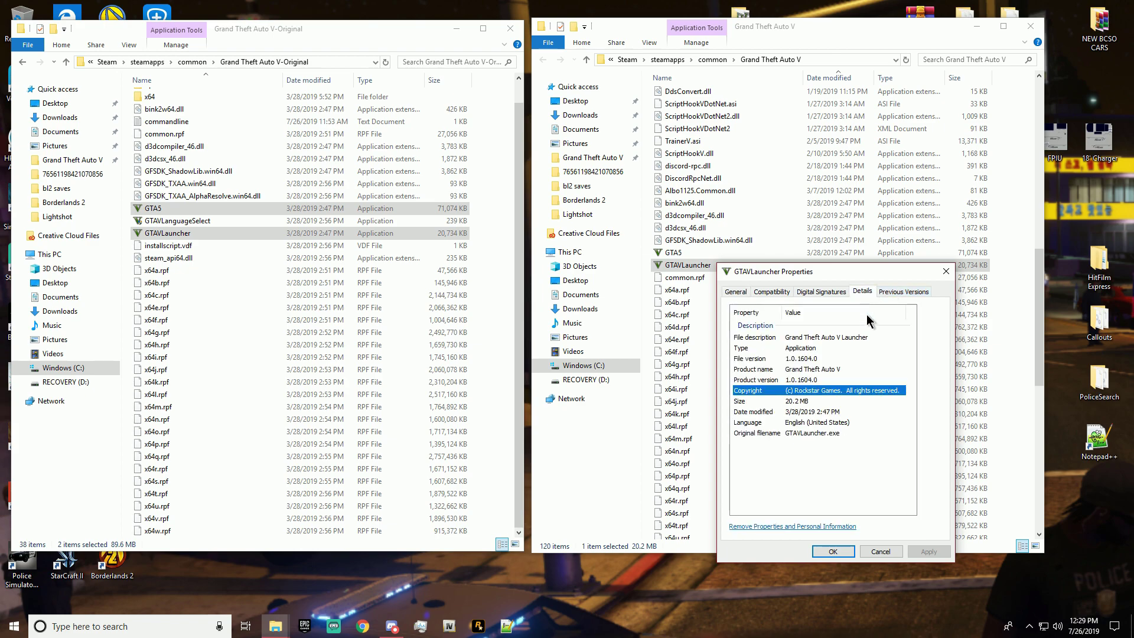
pyautogui.click(821, 381)
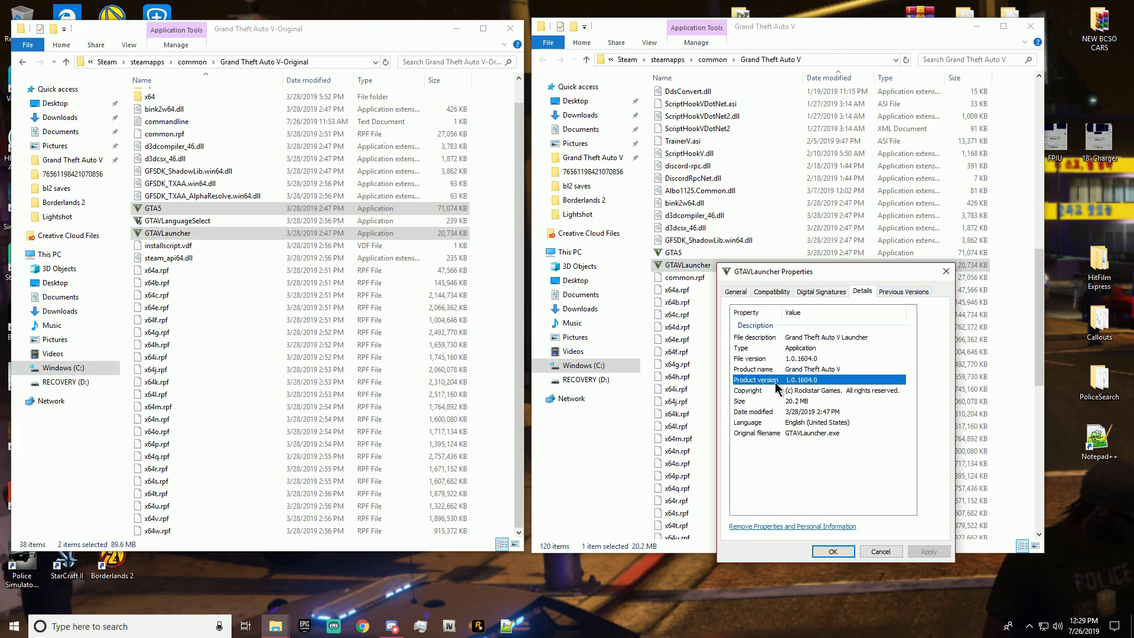
pyautogui.click(881, 552)
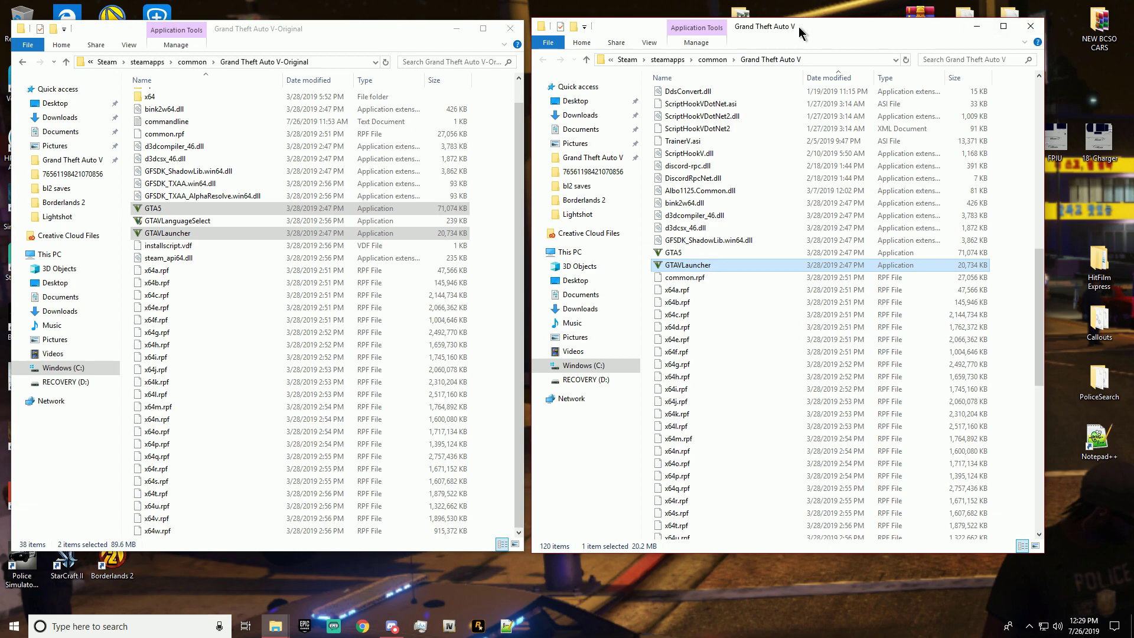
# - Check the GTA Casino Update GTAVLauncher's version, 1.0.1737.0, then close that folder window
pyautogui.moveTo(798, 18); pyautogui.dragTo(738, 153)
pyautogui.doubleClick(750, 40)
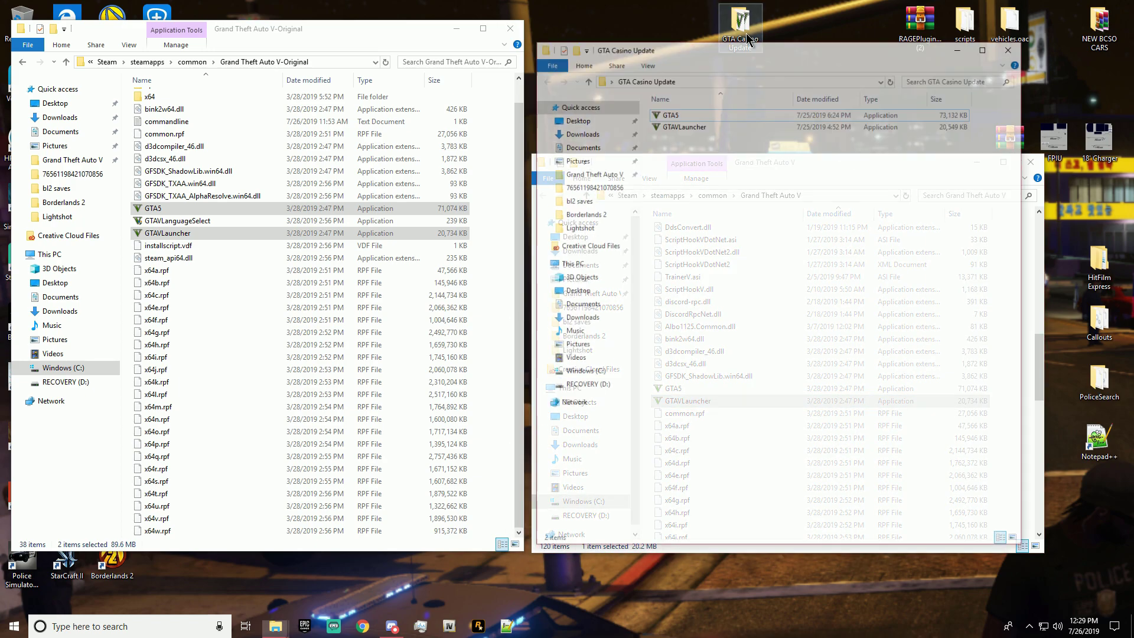
pyautogui.click(707, 83)
pyautogui.rightClick(707, 92)
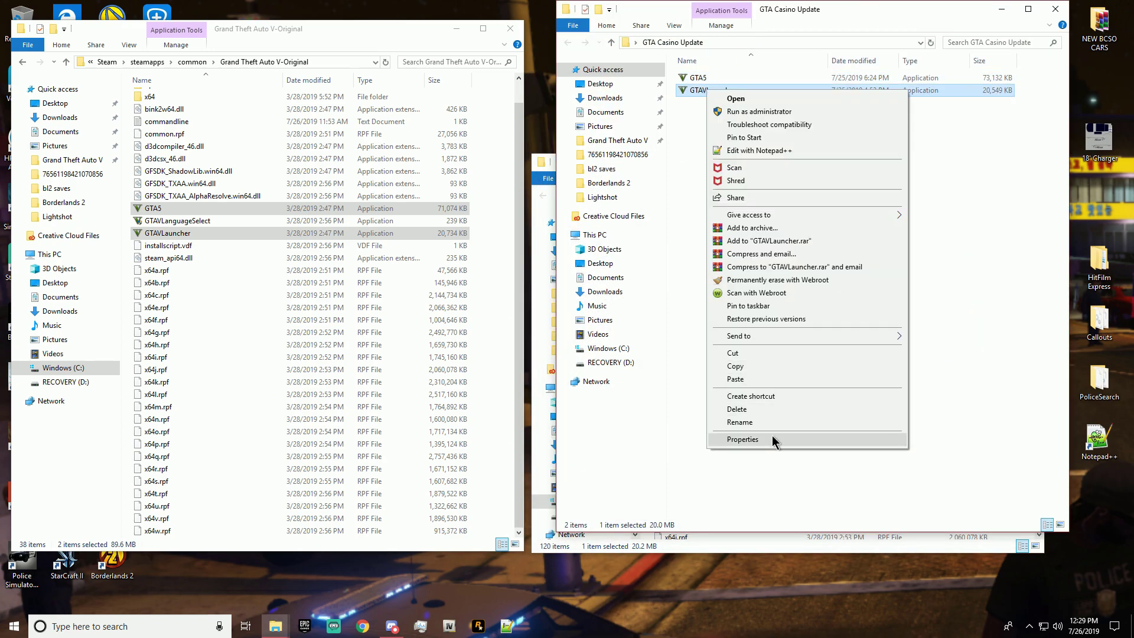
pyautogui.click(771, 439)
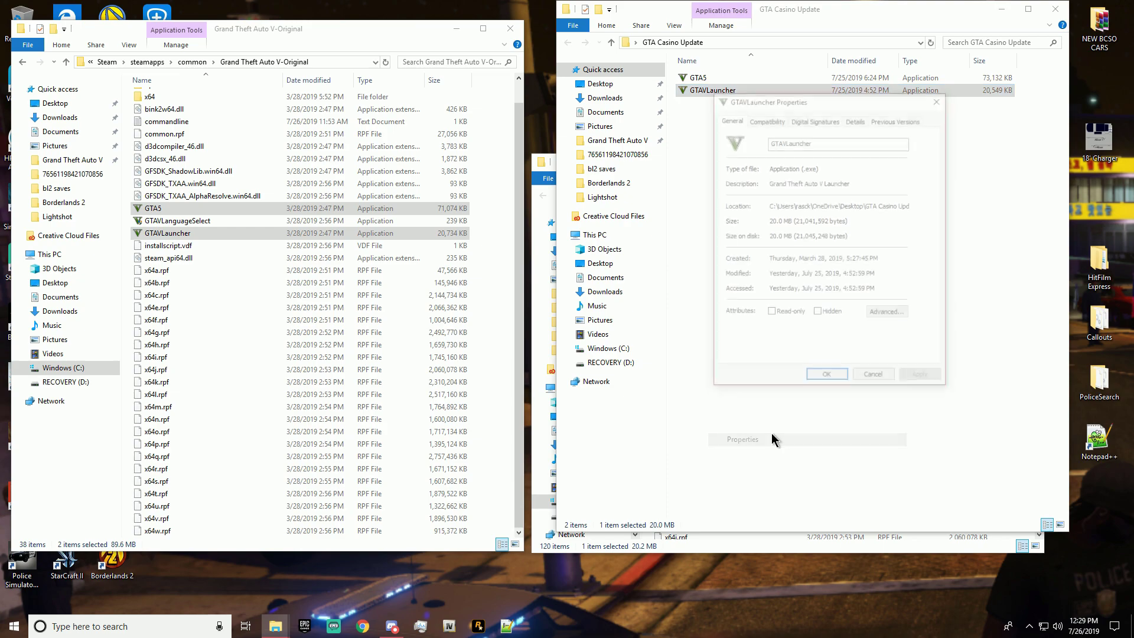
pyautogui.click(856, 120)
pyautogui.click(791, 208)
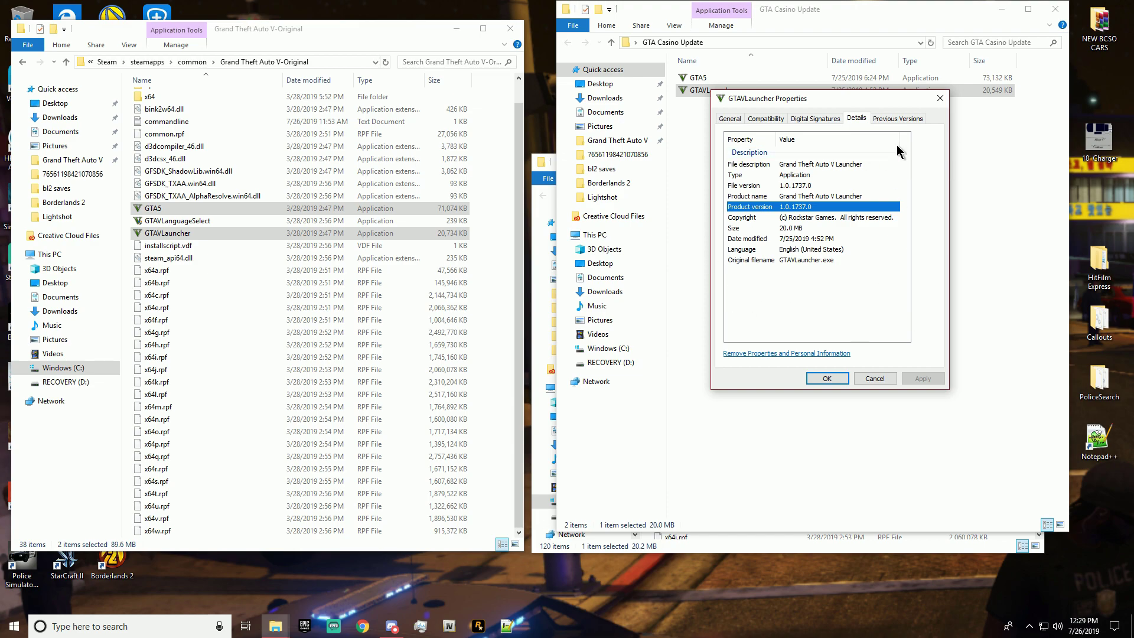
pyautogui.click(875, 378)
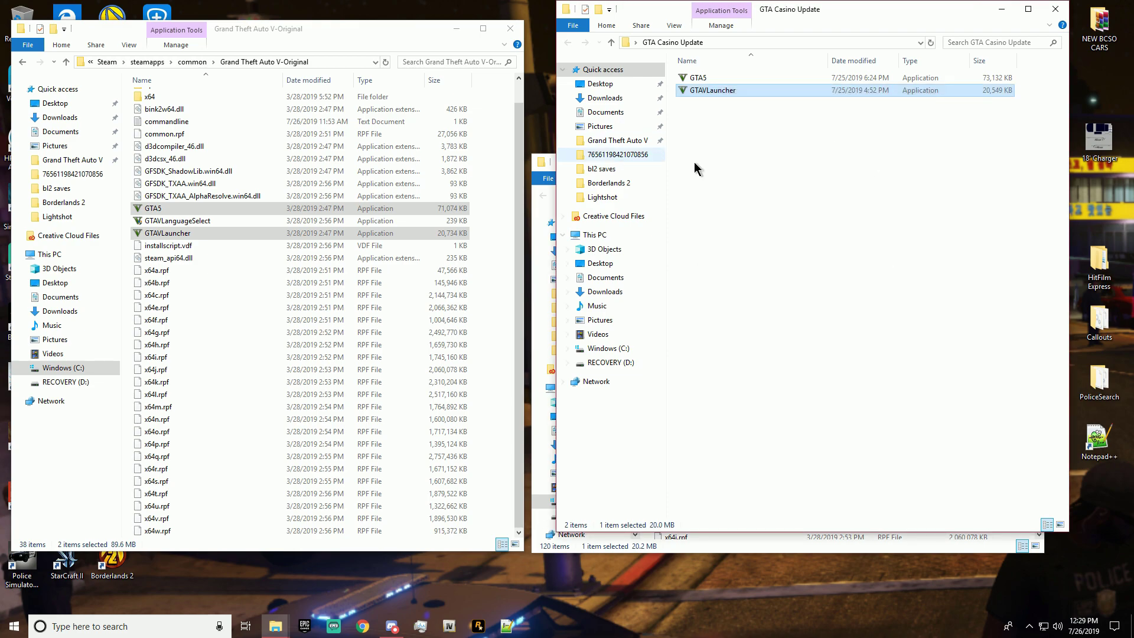
pyautogui.click(1055, 9)
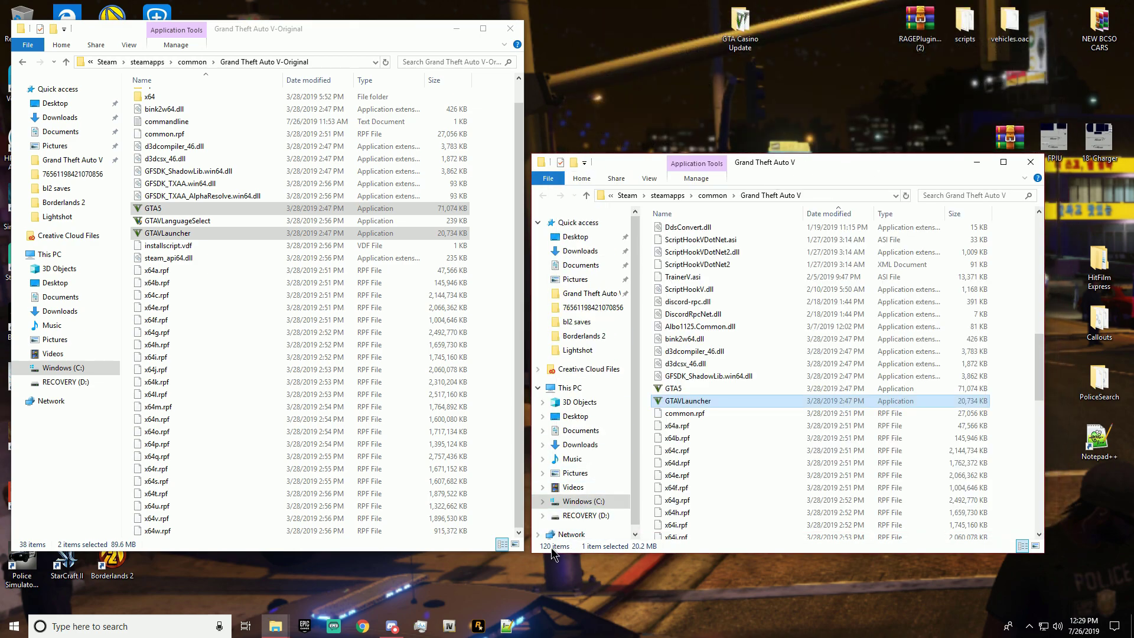
# - Close both Explorer windows and launch RAGE Plugin Hook from the taskbar with admin rights
pyautogui.click(511, 29)
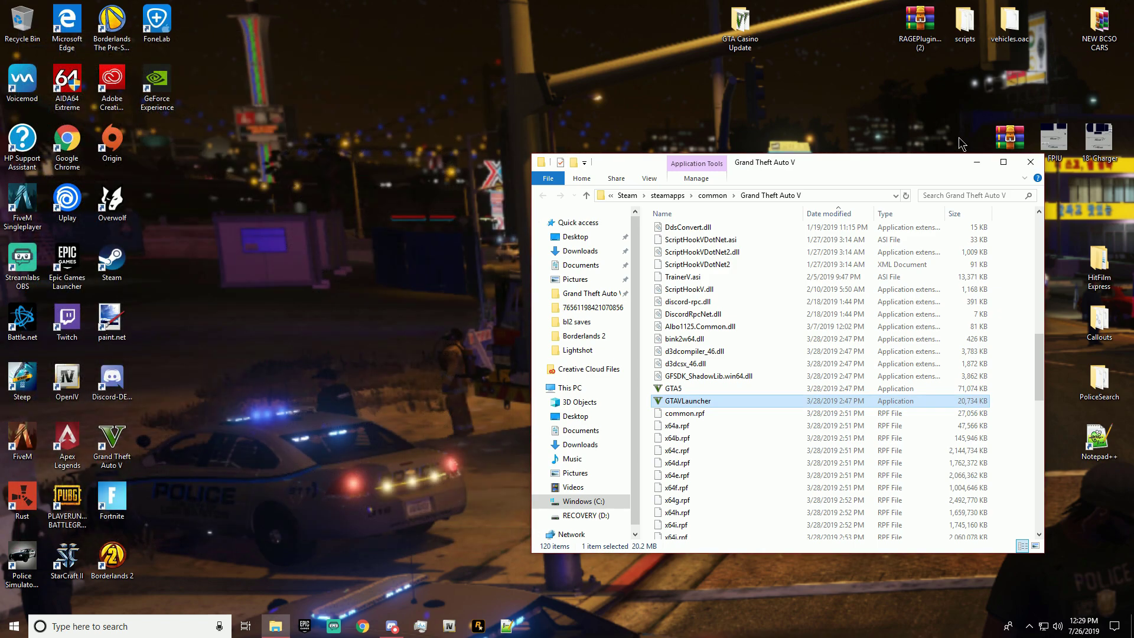
pyautogui.click(1037, 164)
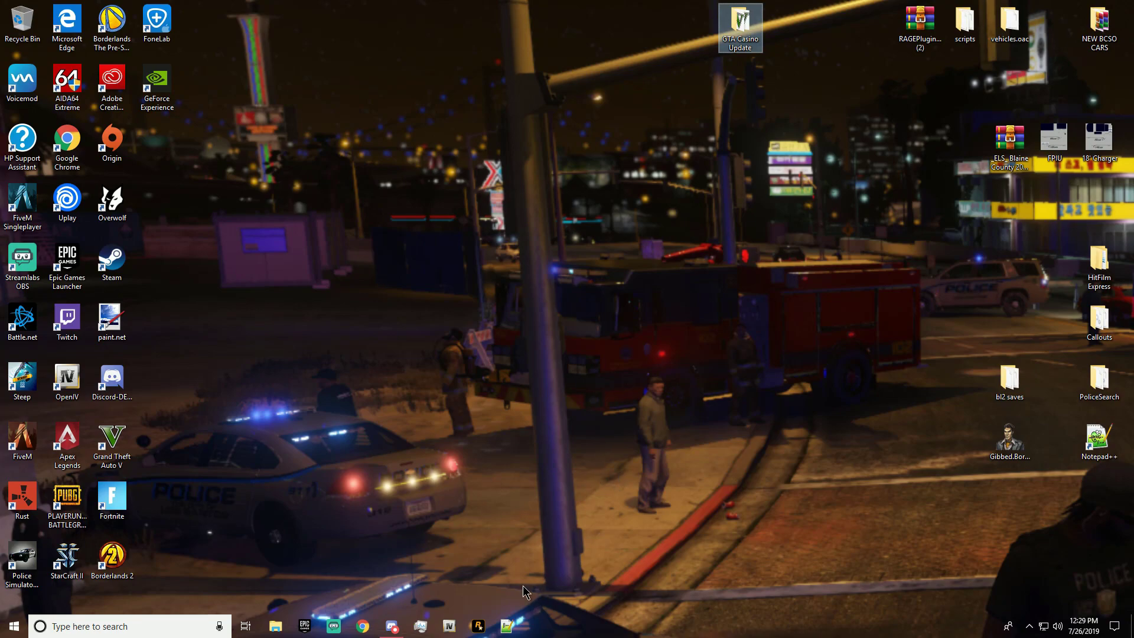
pyautogui.rightClick(487, 632)
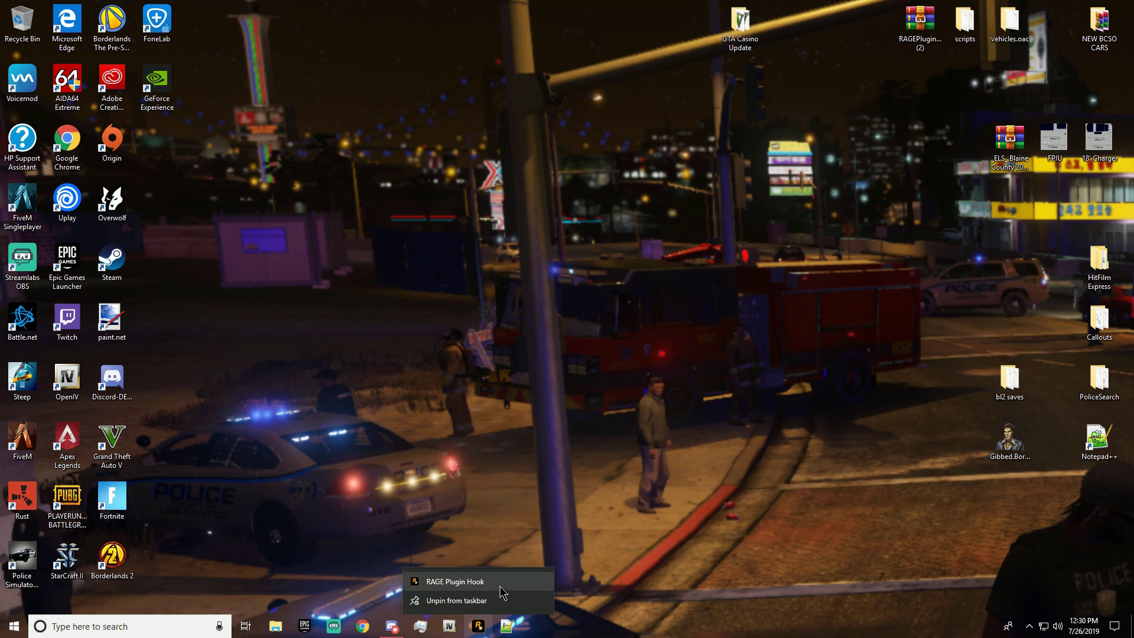
pyautogui.click(455, 581)
pyautogui.click(517, 392)
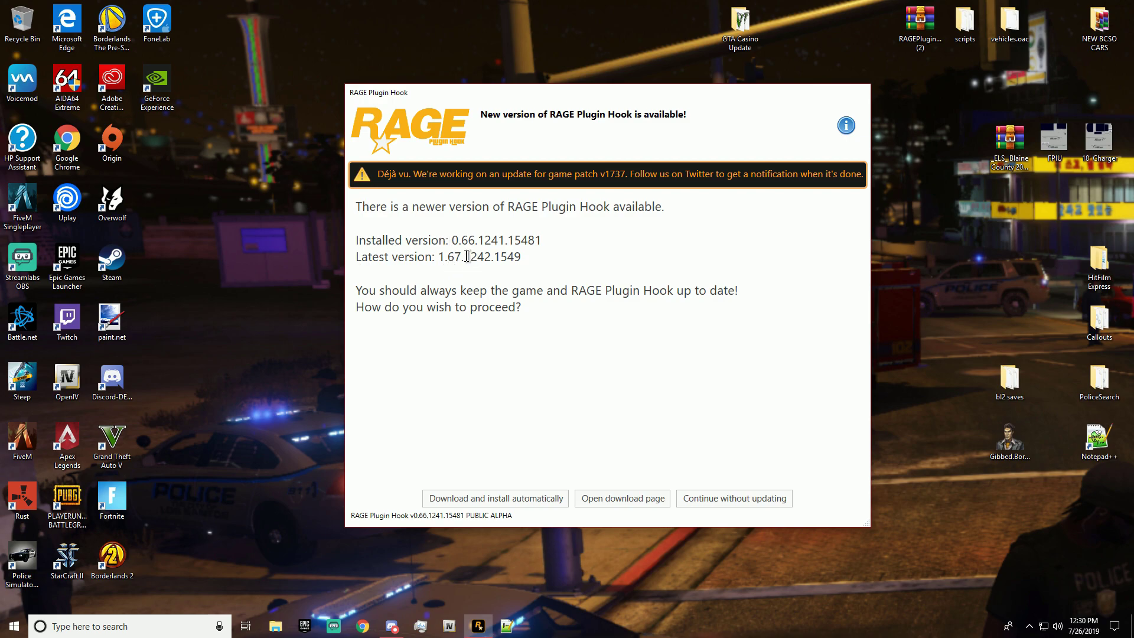
# - Highlight the offered version 1.67.1242.1549 and continue without updating the hook
pyautogui.moveTo(464, 260); pyautogui.dragTo(538, 266)
pyautogui.click(433, 278)
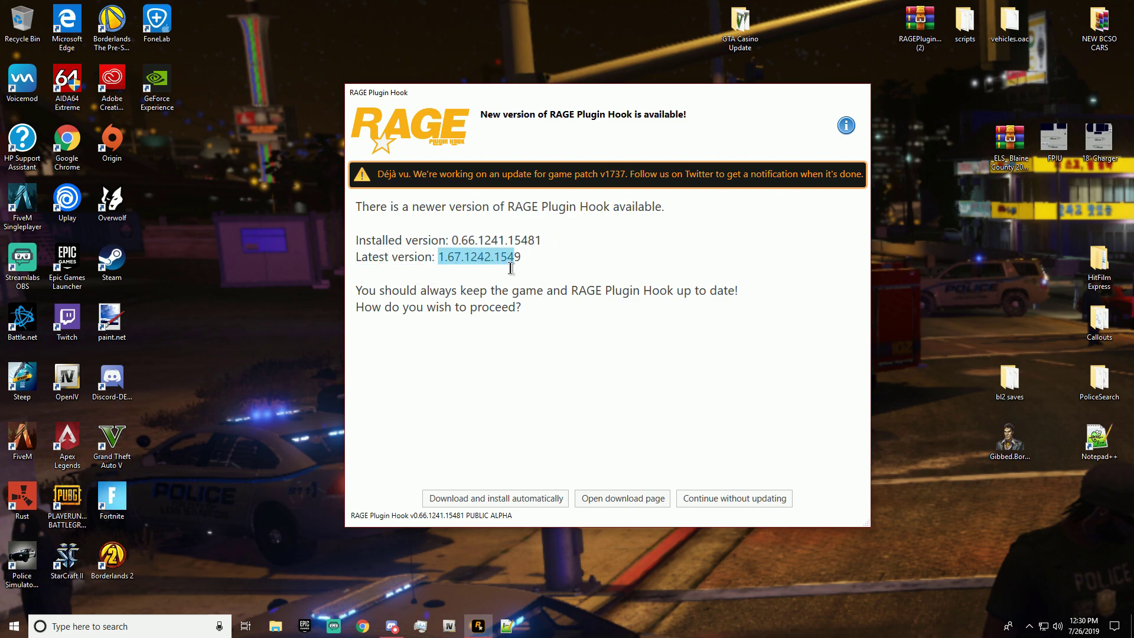
pyautogui.click(525, 255)
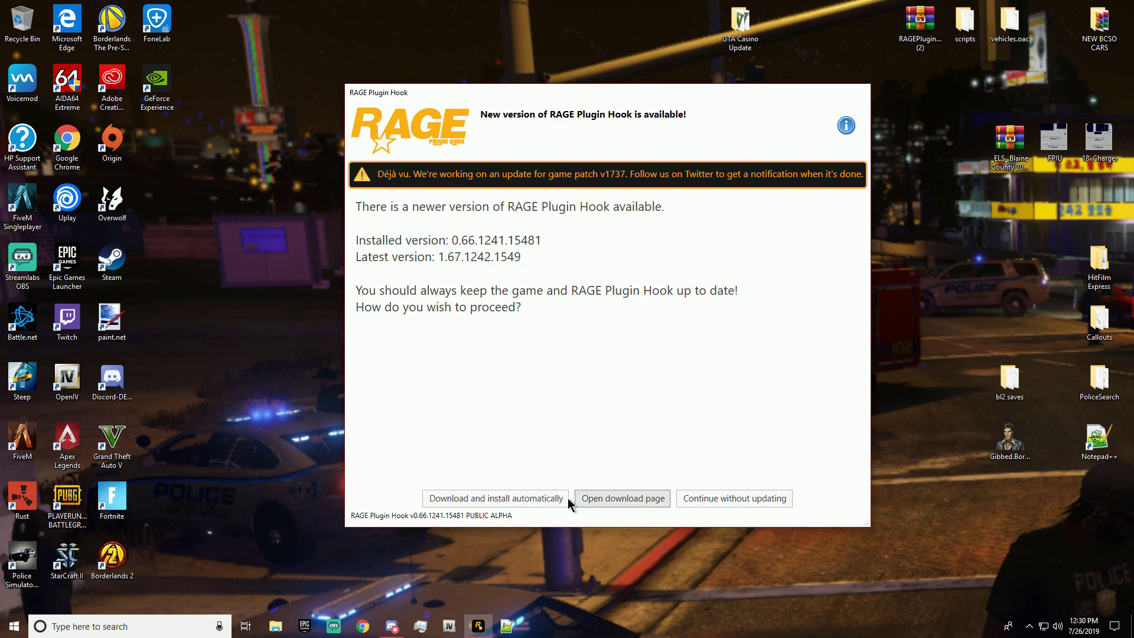
pyautogui.click(721, 501)
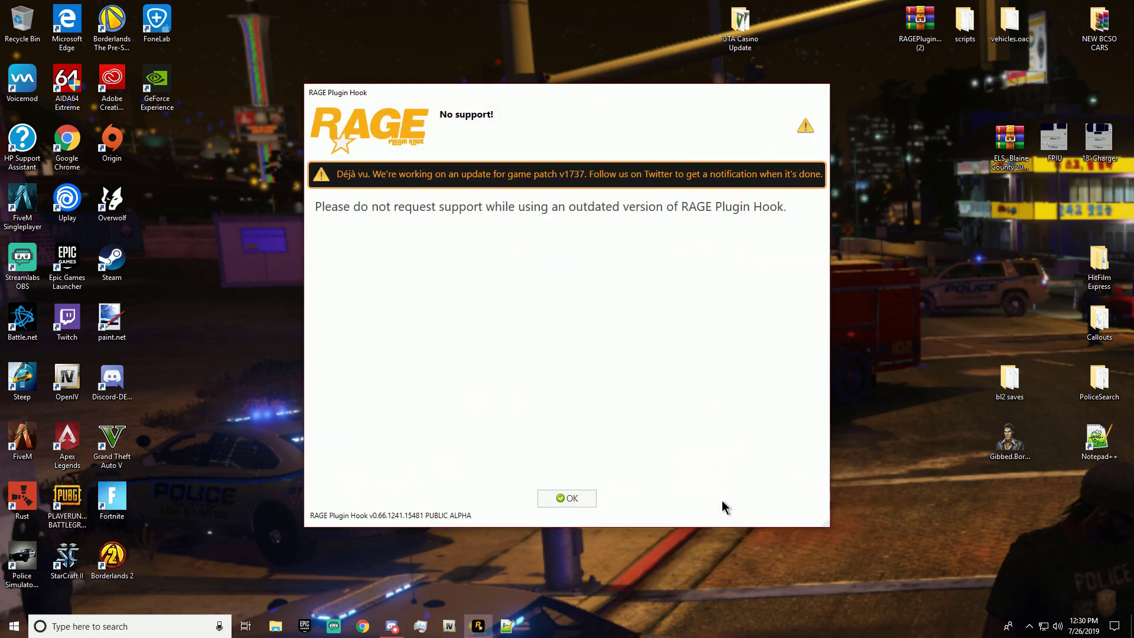
# - Dismiss the no-support warning and relaunch RAGE Plugin Hook with admin rights
pyautogui.click(576, 499)
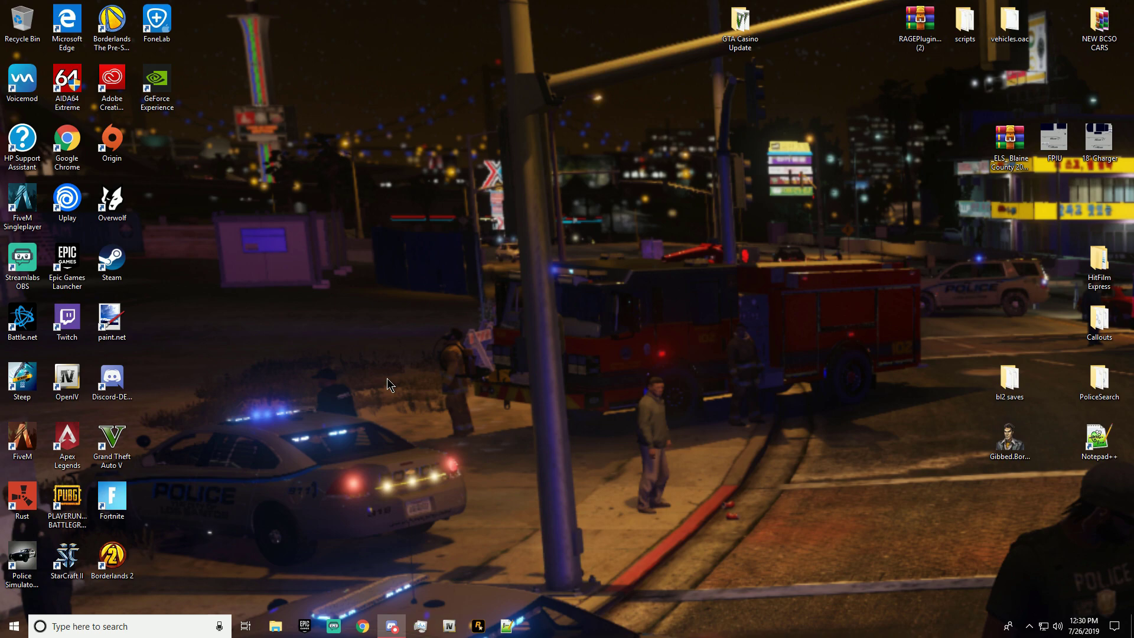
pyautogui.rightClick(472, 631)
pyautogui.click(466, 581)
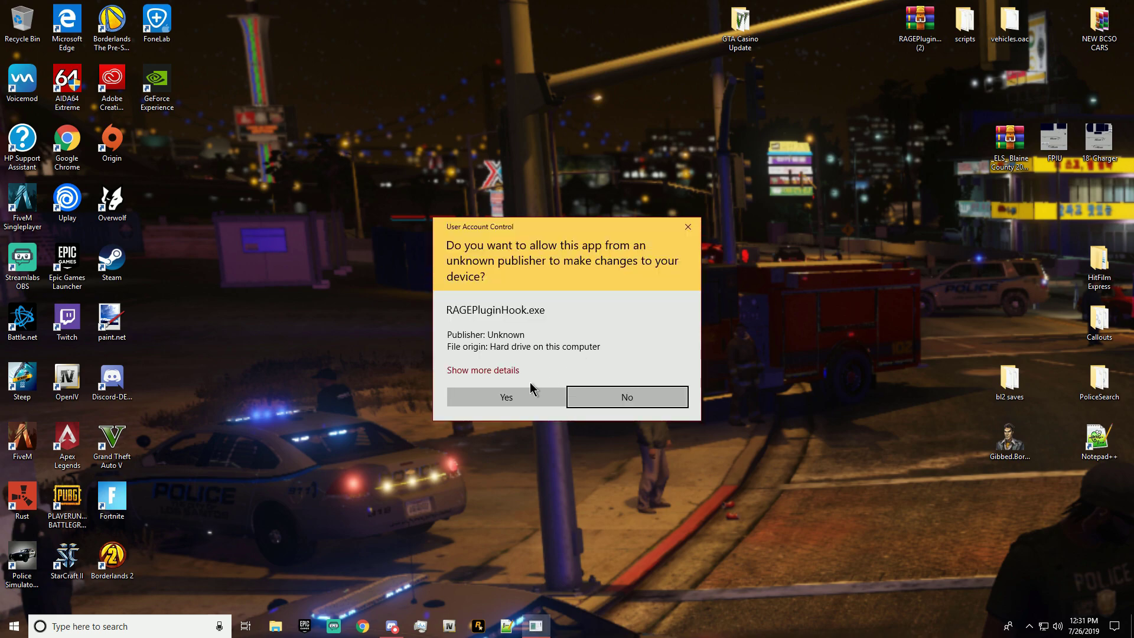
pyautogui.click(520, 393)
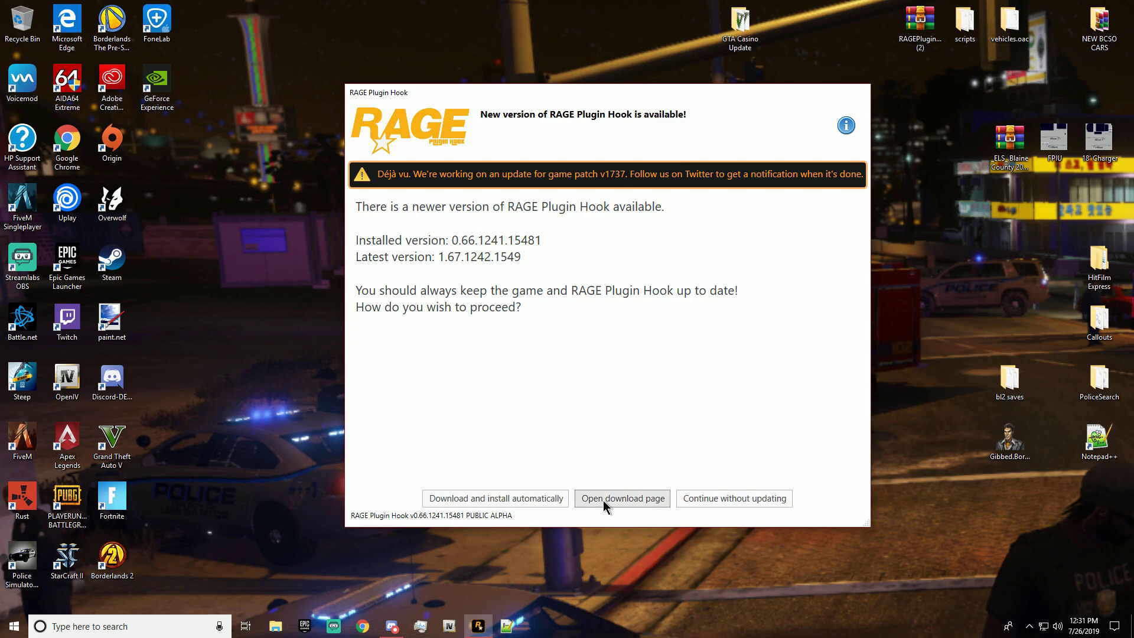
# - Keep installed version 0.66 without updating, dismissing the no-support notice along the way
pyautogui.click(718, 500)
pyautogui.click(564, 495)
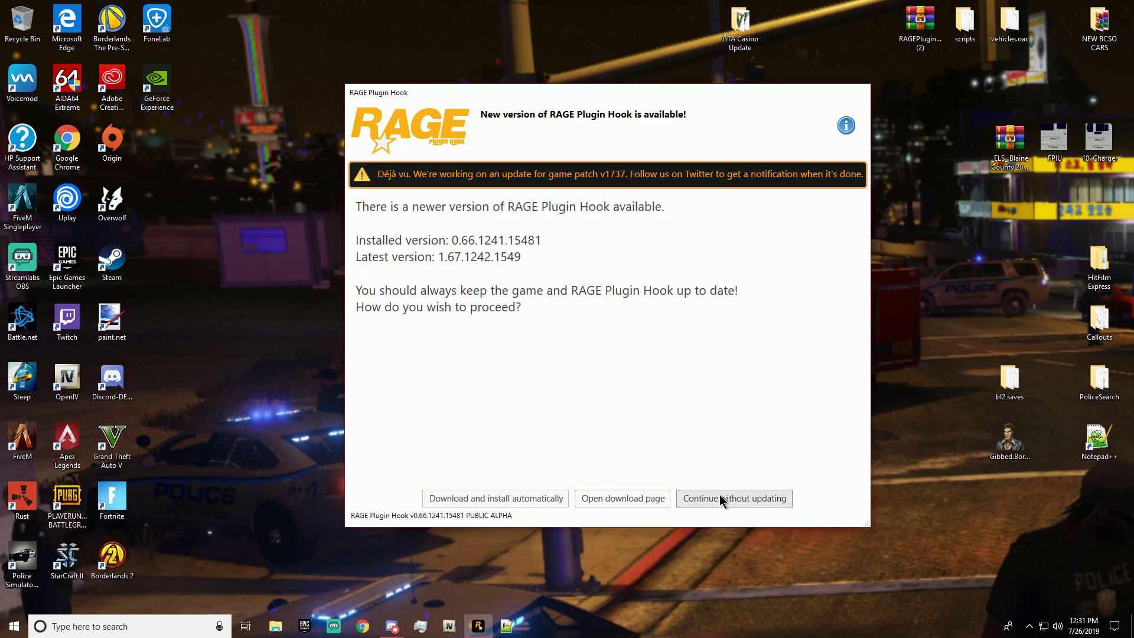
pyautogui.click(716, 502)
# - Dismiss the notice and review the Plugins, Advanced and Game settings tabs, including Revert game version
pyautogui.click(566, 498)
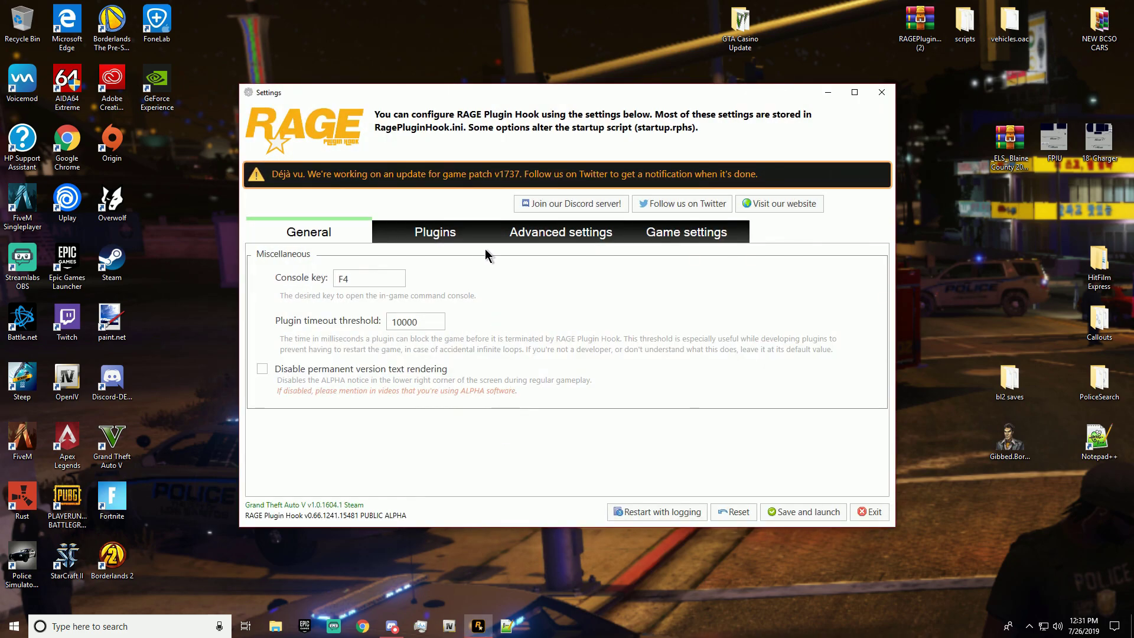
pyautogui.click(462, 227)
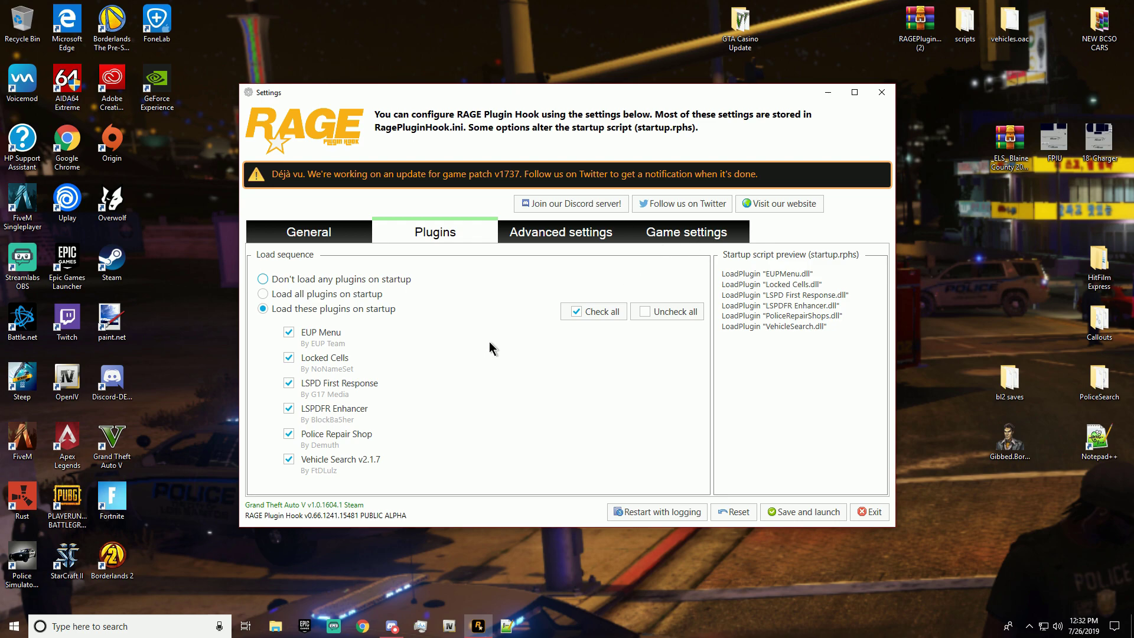
pyautogui.click(548, 236)
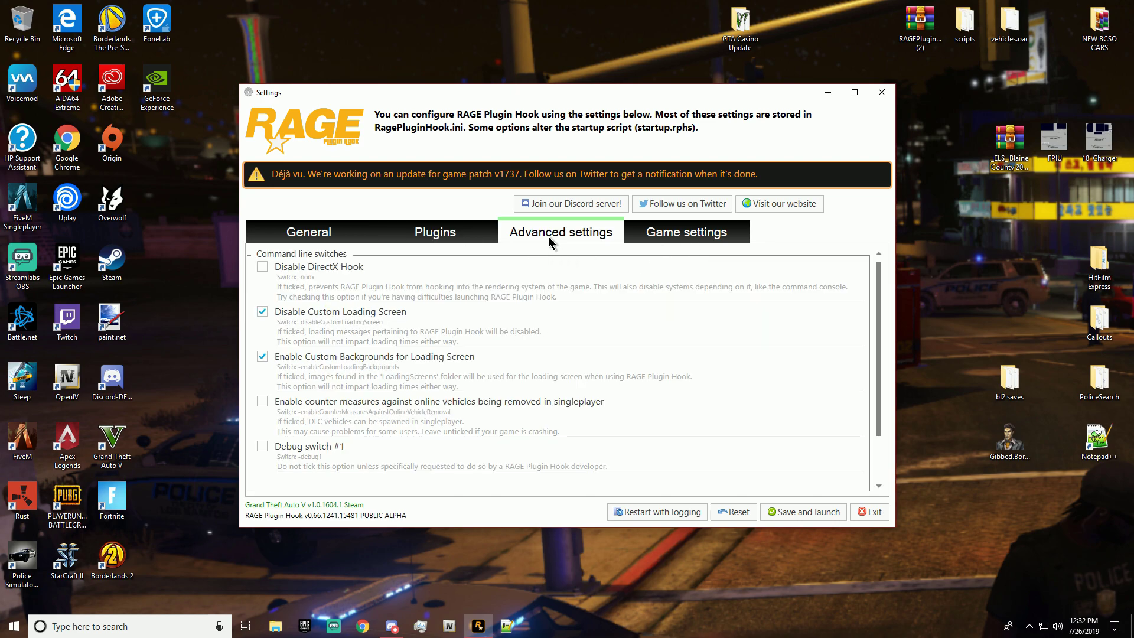
pyautogui.click(639, 235)
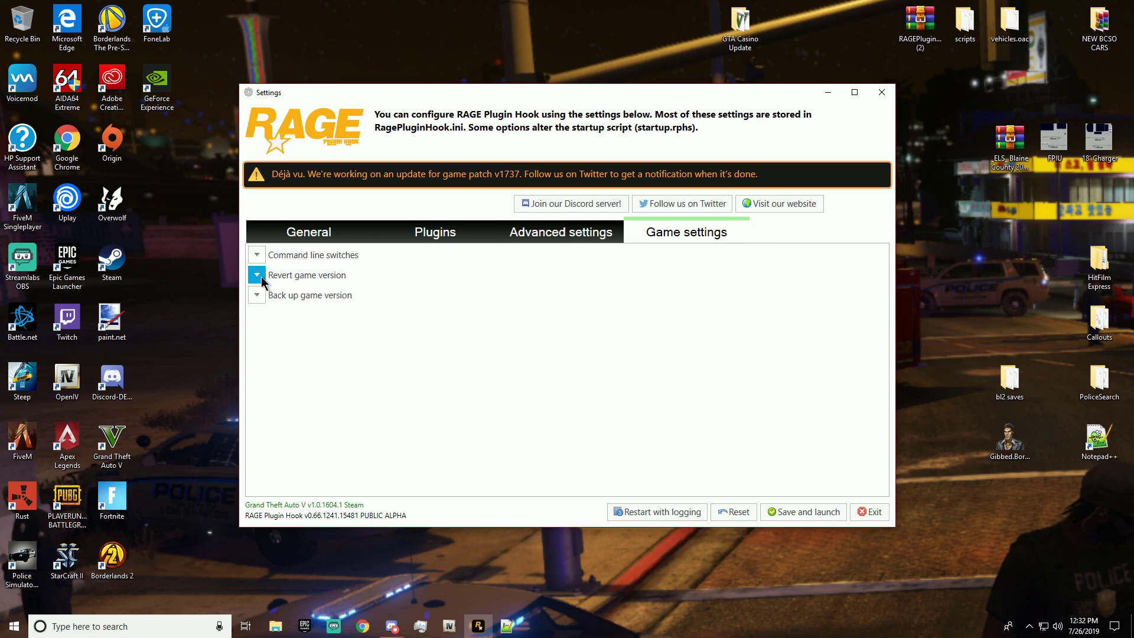
pyautogui.click(260, 276)
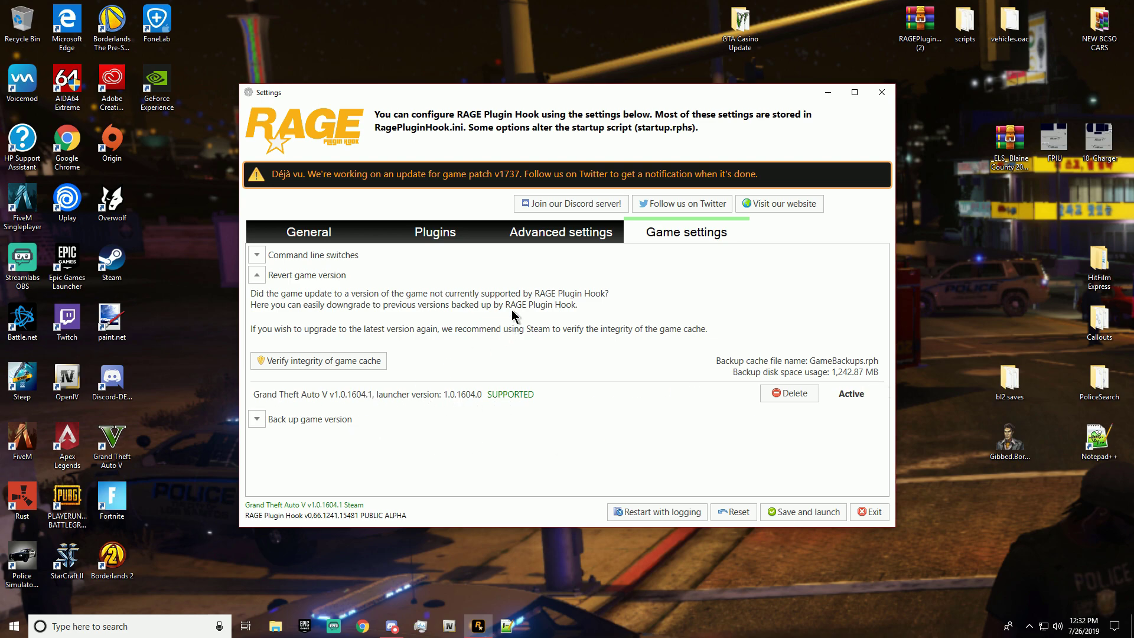
pyautogui.click(533, 237)
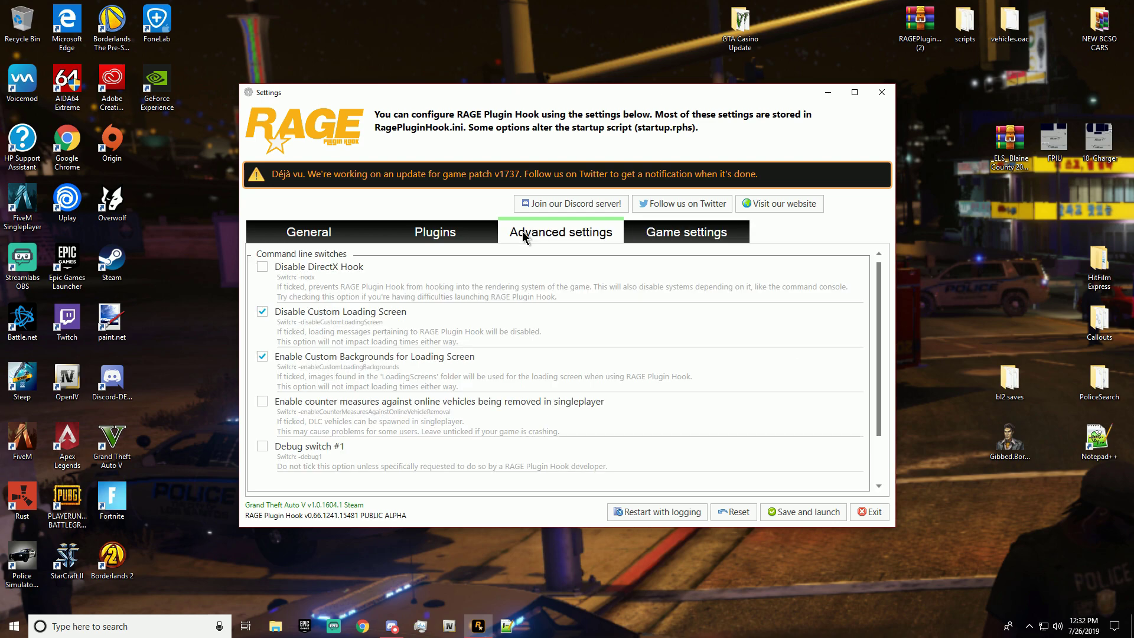
pyautogui.click(460, 237)
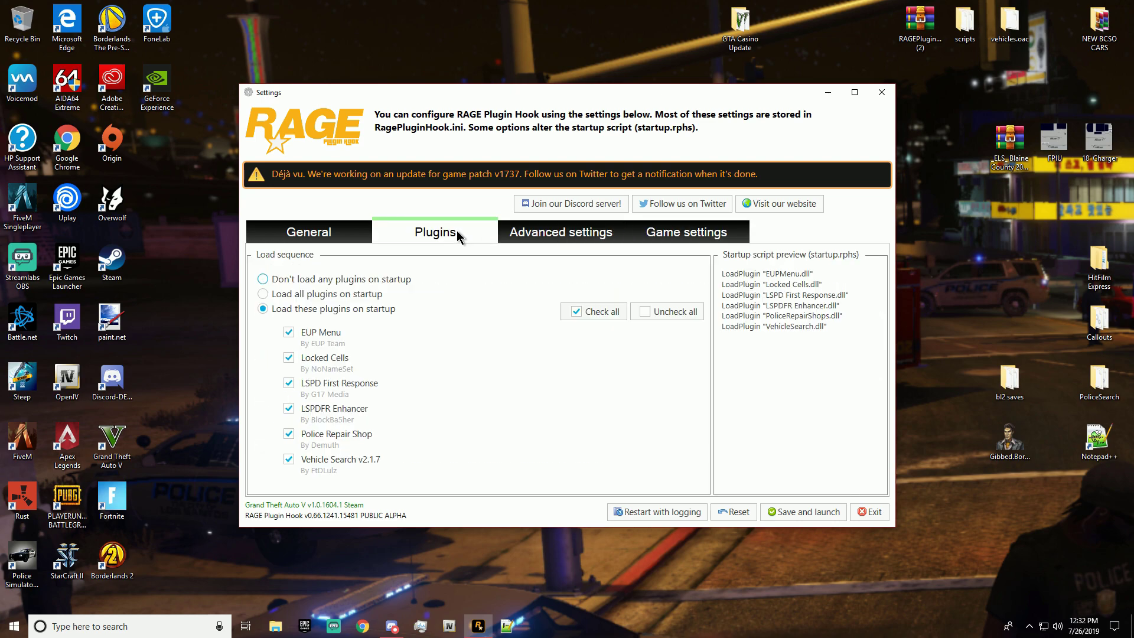
pyautogui.click(332, 236)
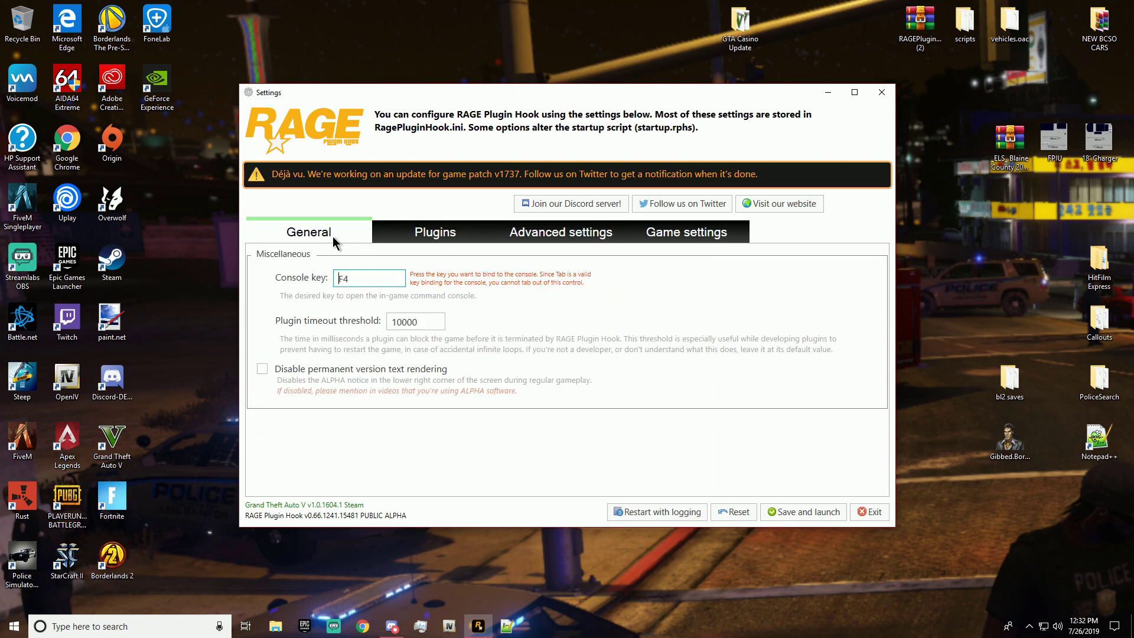
# - Save and launch, then force-close the hung GTAVLauncher and dismiss its 'failed to start' error
pyautogui.click(793, 516)
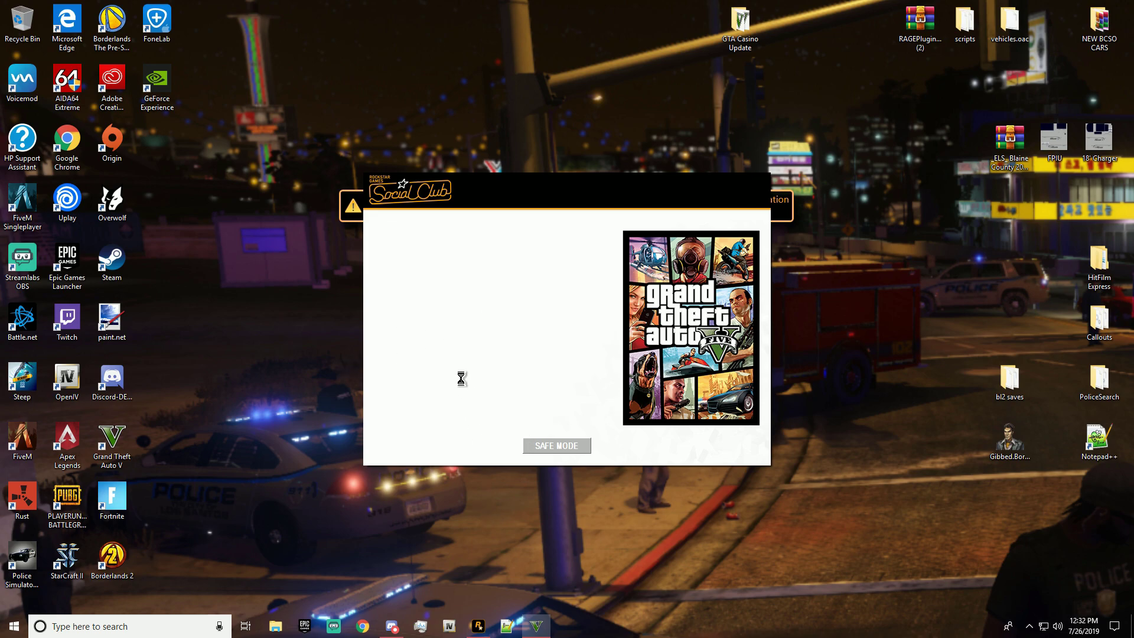
pyautogui.rightClick(534, 630)
pyautogui.click(520, 597)
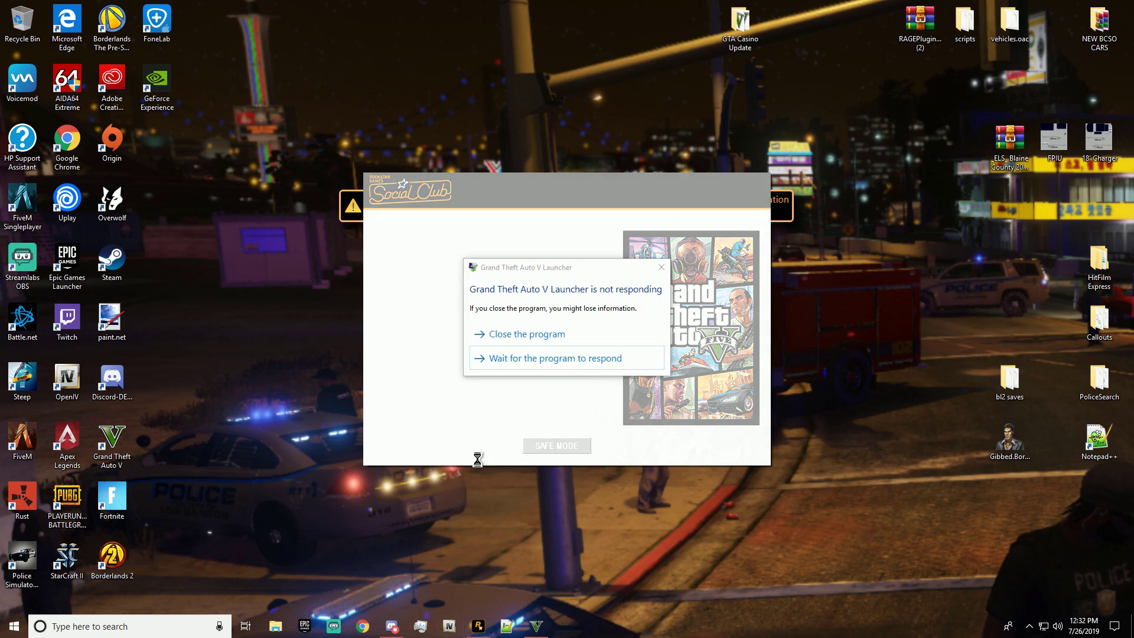
pyautogui.click(538, 334)
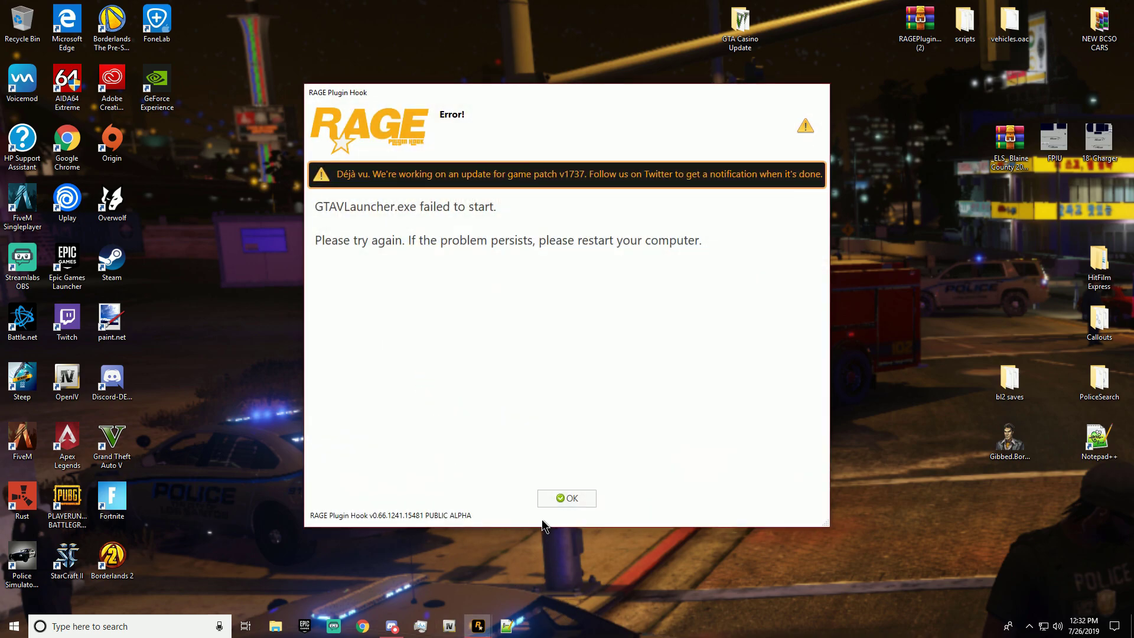
pyautogui.click(585, 498)
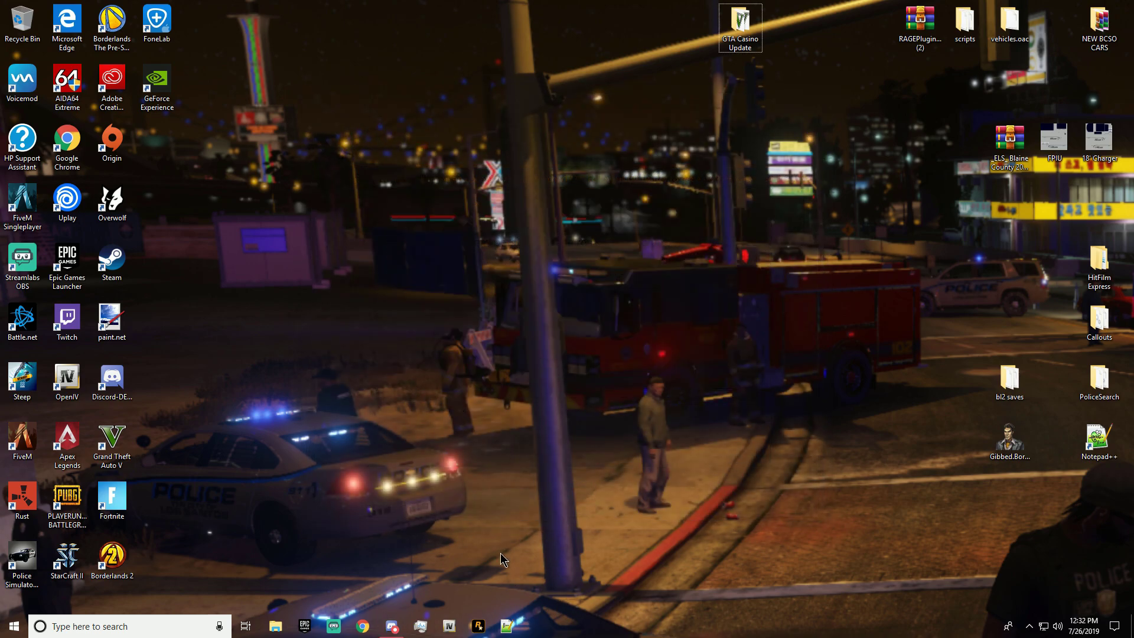
# - Relaunch RAGE Plugin Hook as administrator without updating, dismiss the no-support notice, and let GTA V load
pyautogui.rightClick(478, 626)
pyautogui.click(483, 581)
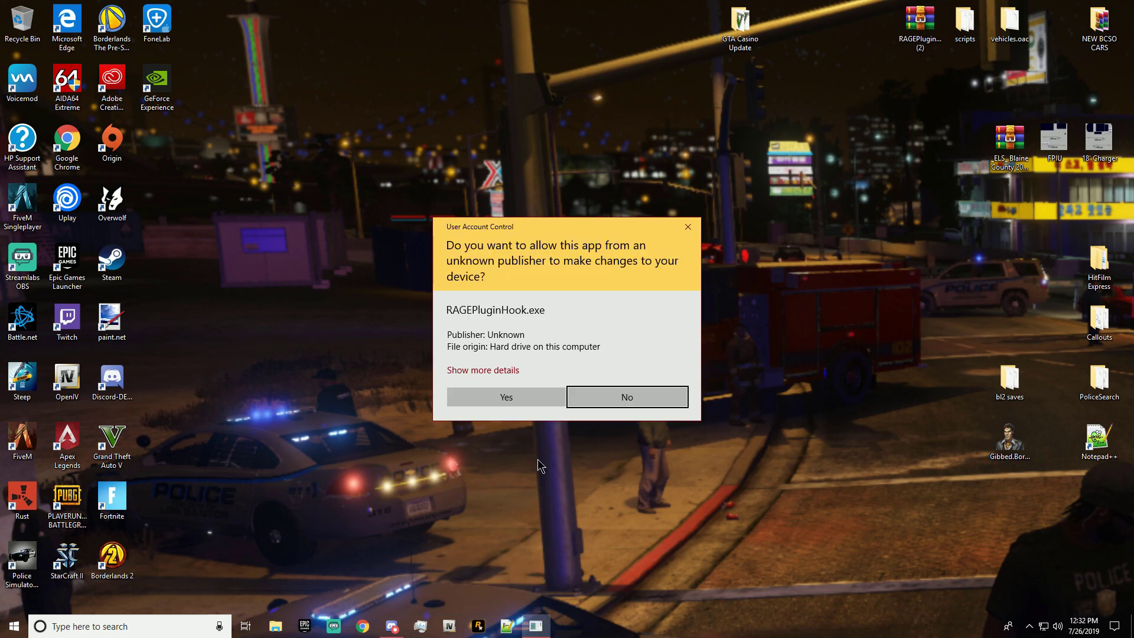
pyautogui.click(526, 404)
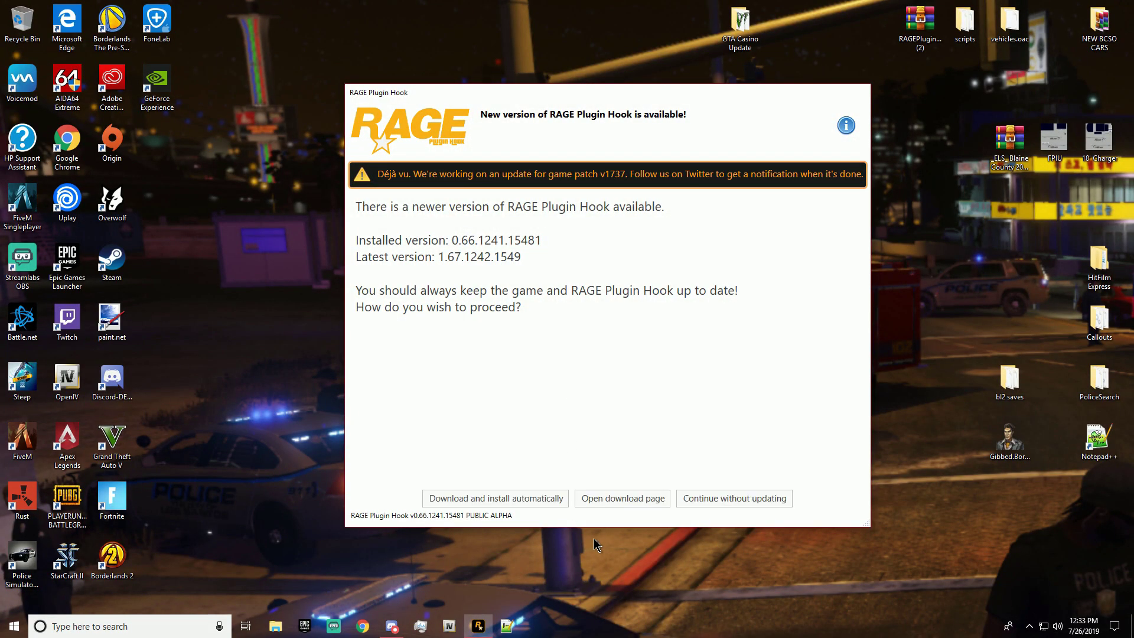
pyautogui.click(702, 501)
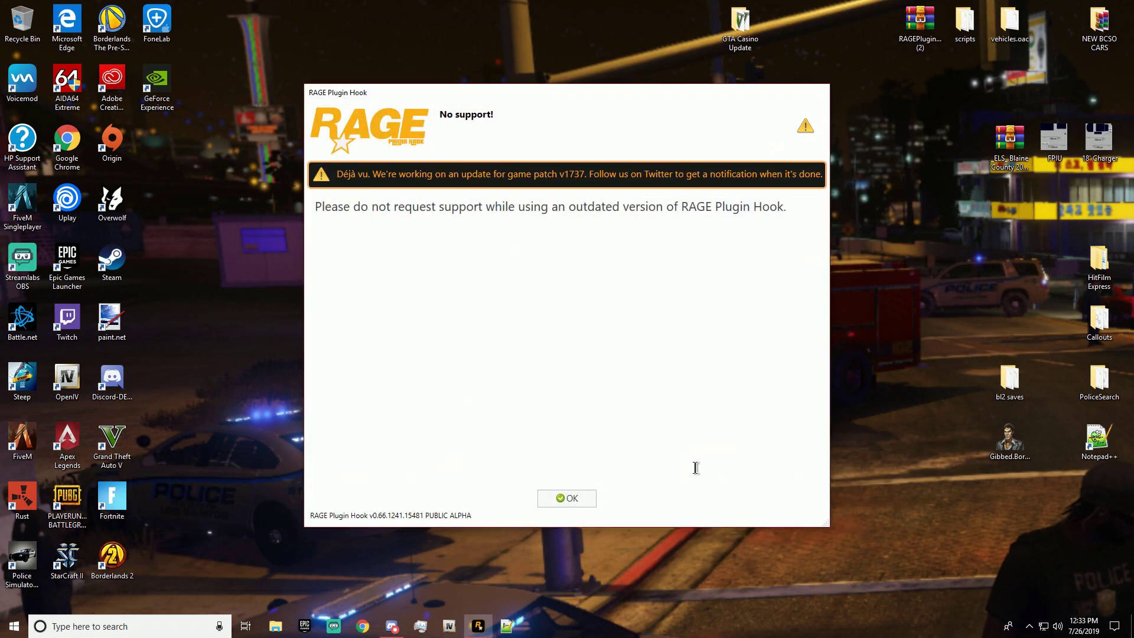
pyautogui.click(564, 499)
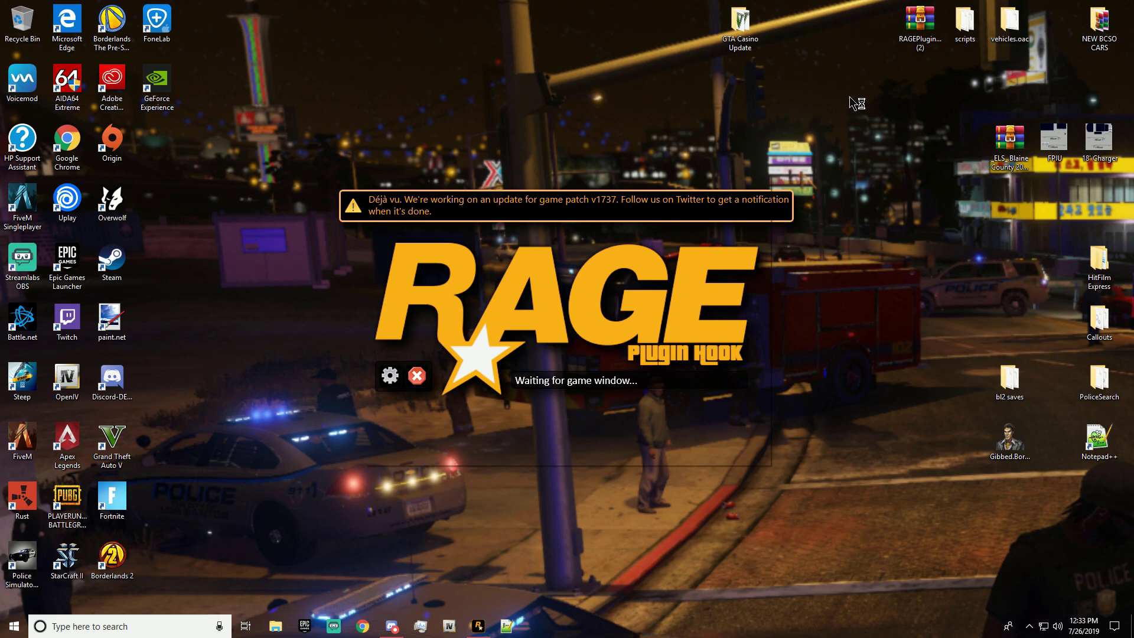
pyautogui.click(932, 48)
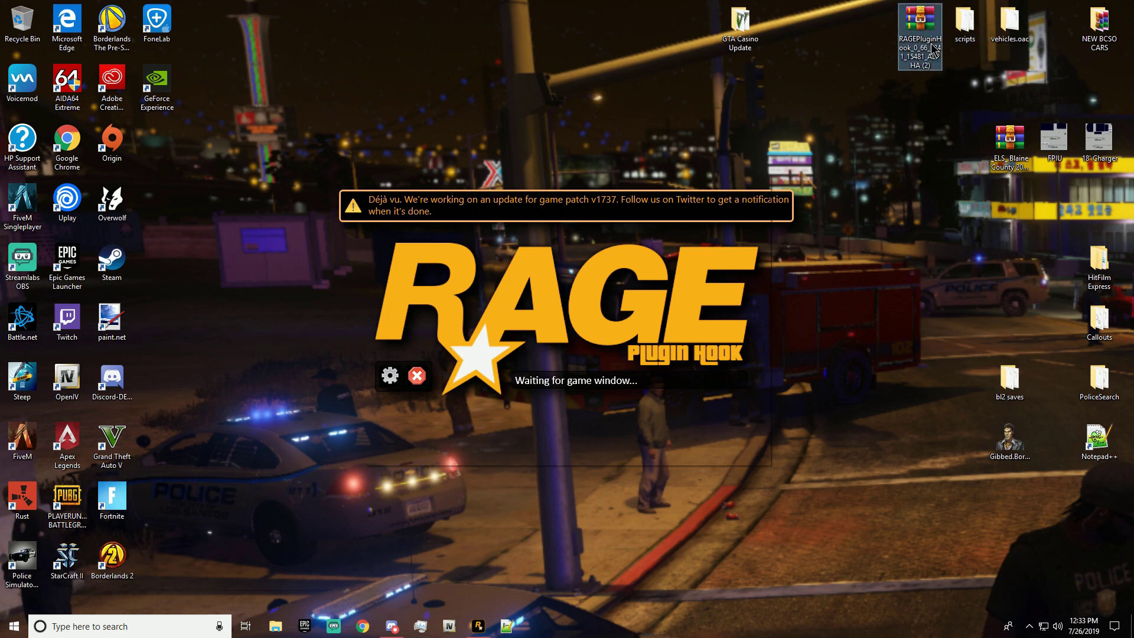
pyautogui.click(926, 108)
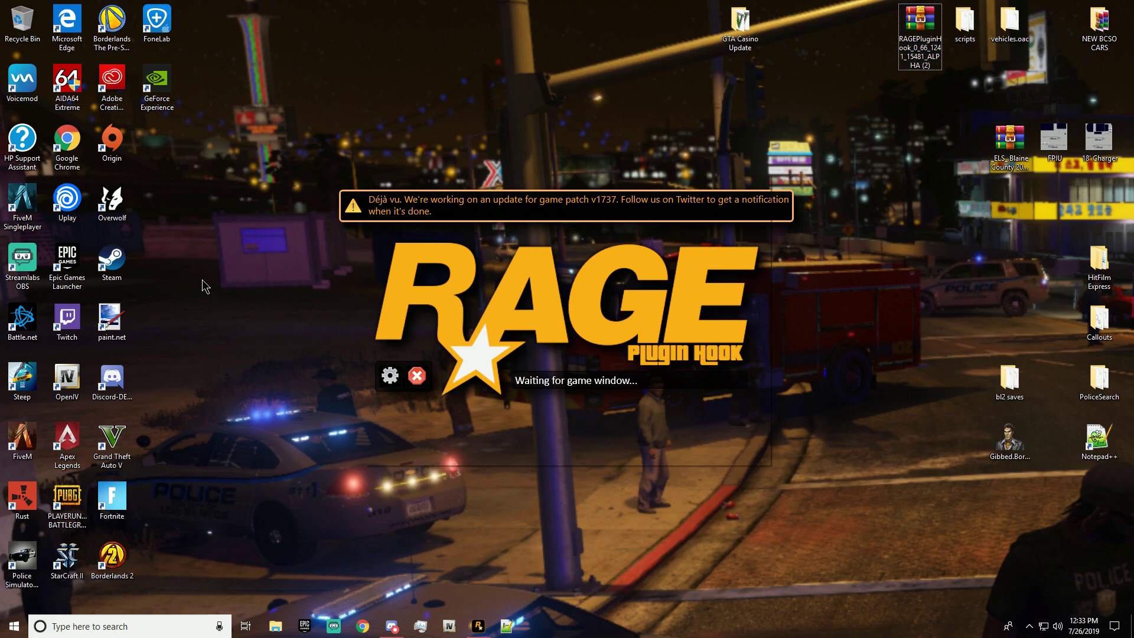